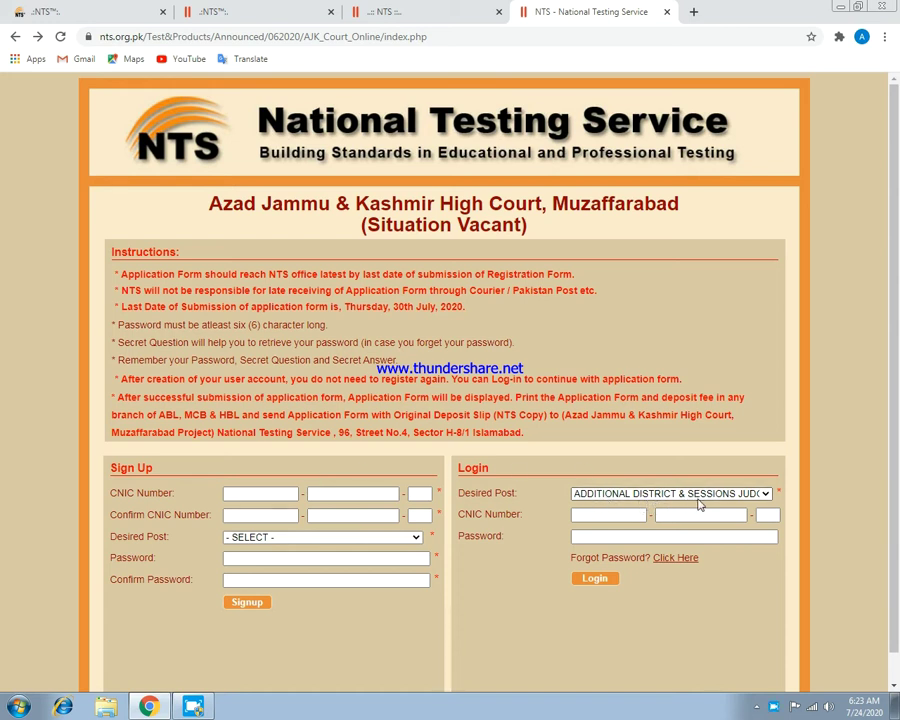
# Close all four open NTS tabs, shutting the browser.
pyautogui.click(742, 496)
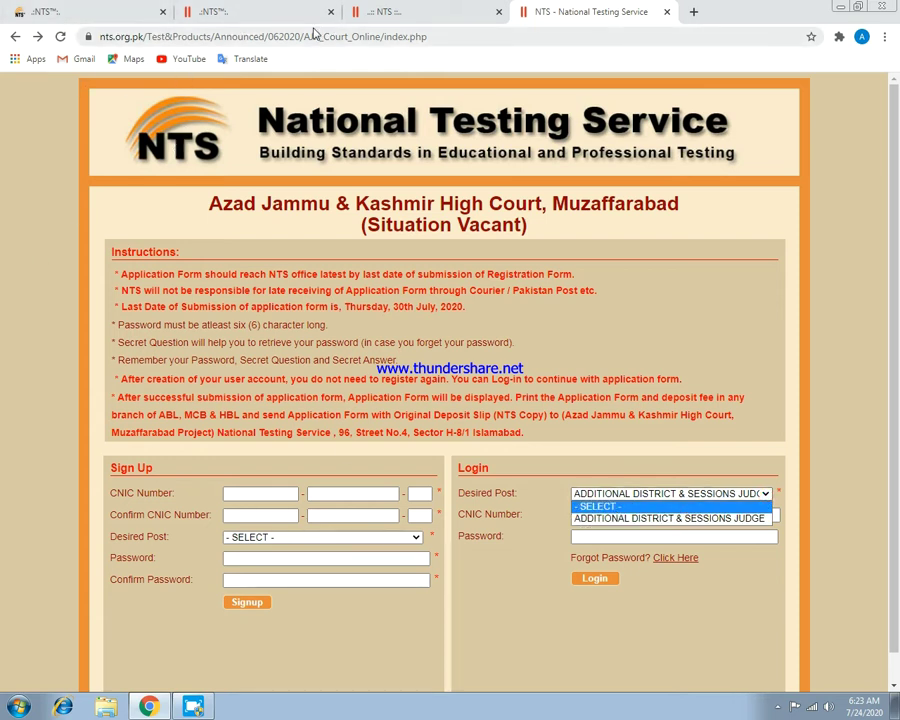
pyautogui.click(667, 12)
pyautogui.click(498, 12)
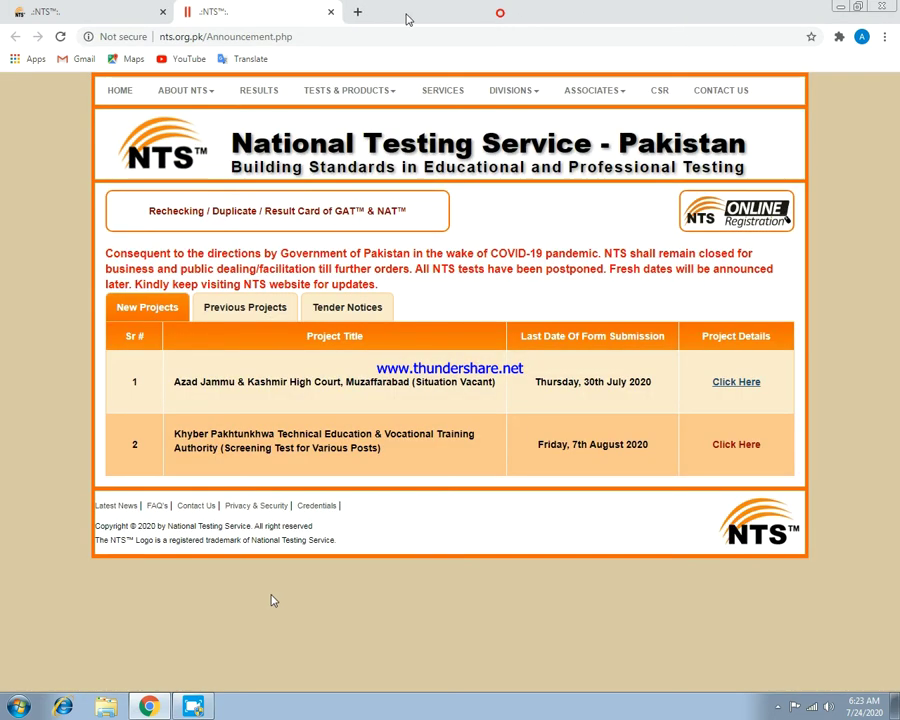
pyautogui.click(331, 12)
pyautogui.click(162, 12)
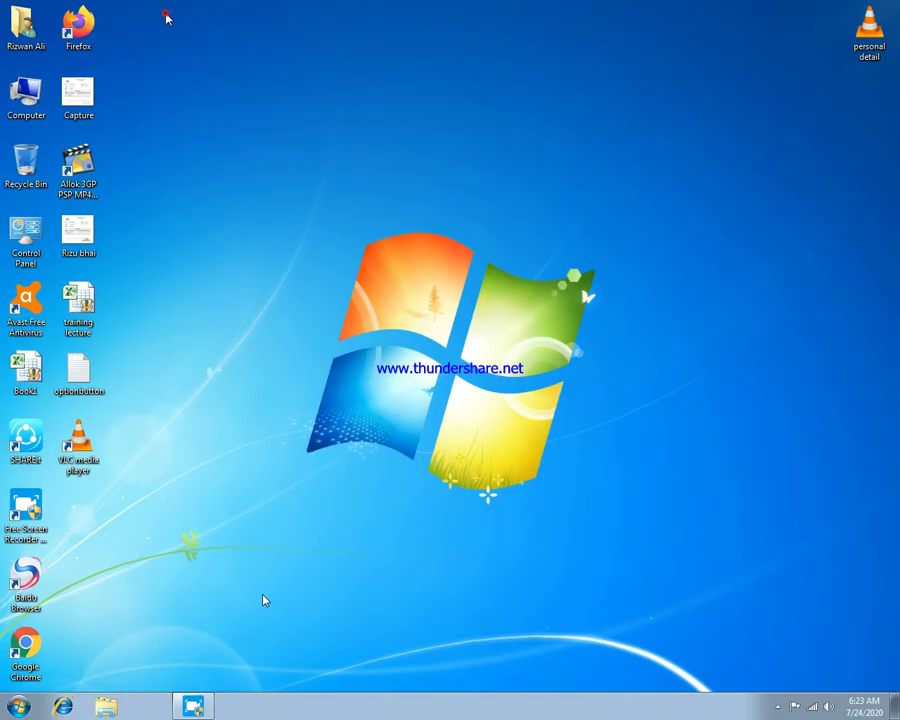
# Refresh the desktop and relaunch Google Chrome on a new tab.
pyautogui.rightClick(376, 65)
pyautogui.click(396, 104)
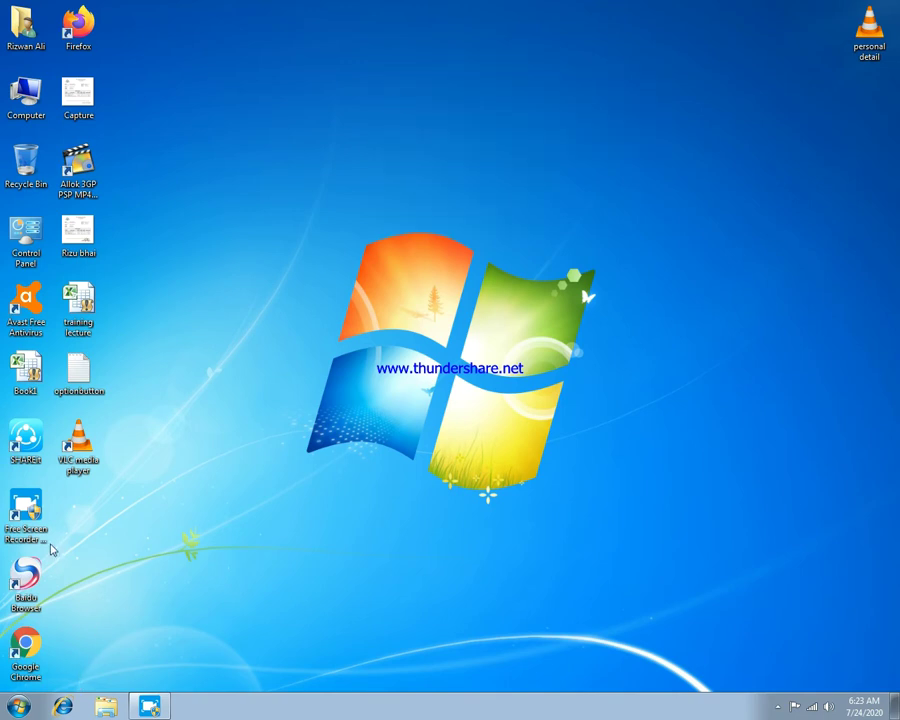
pyautogui.doubleClick(27, 646)
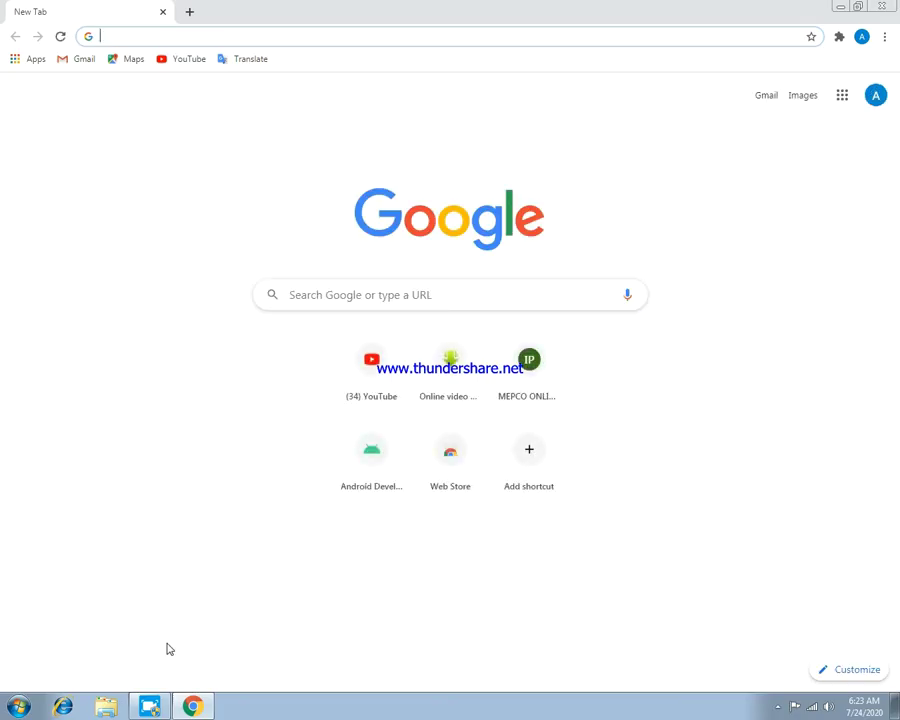
# Search Google for 'nts' and open the official nts.org.pk homepage.
pyautogui.click(337, 297)
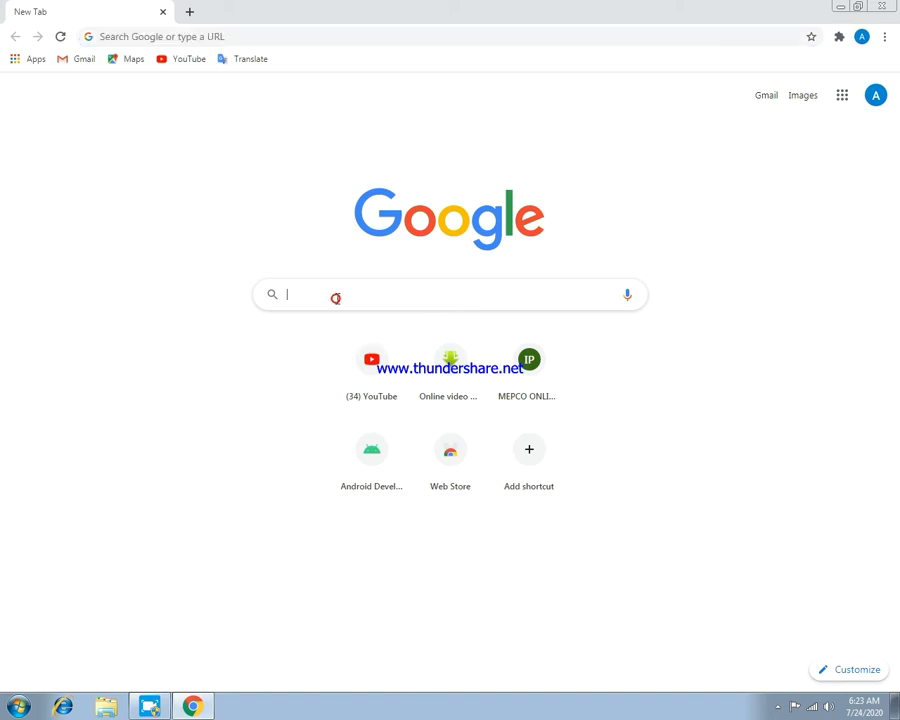
pyautogui.write('nts')
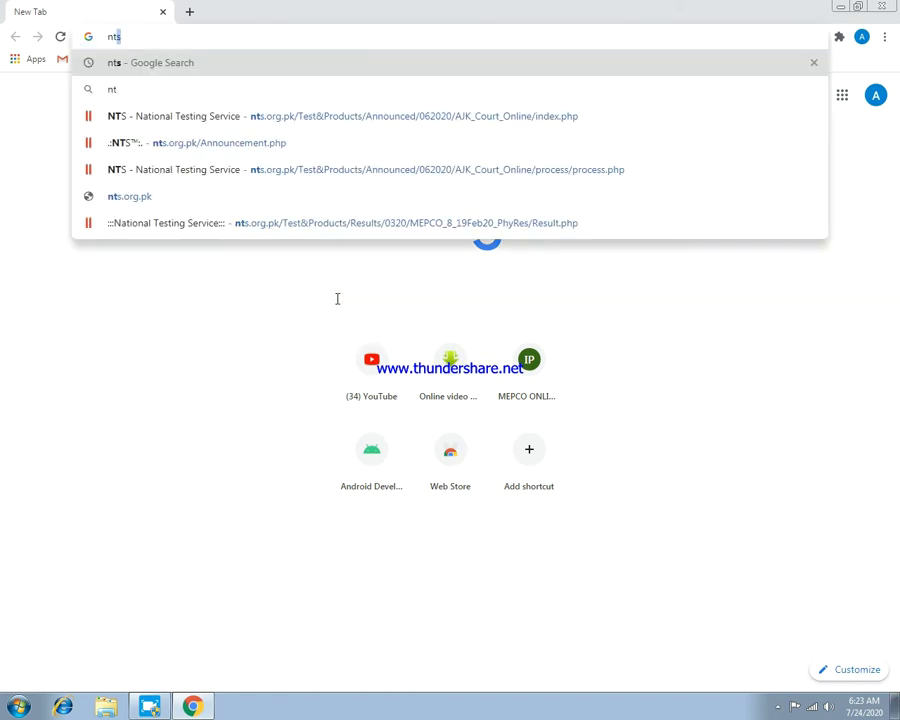
pyautogui.press('Return')
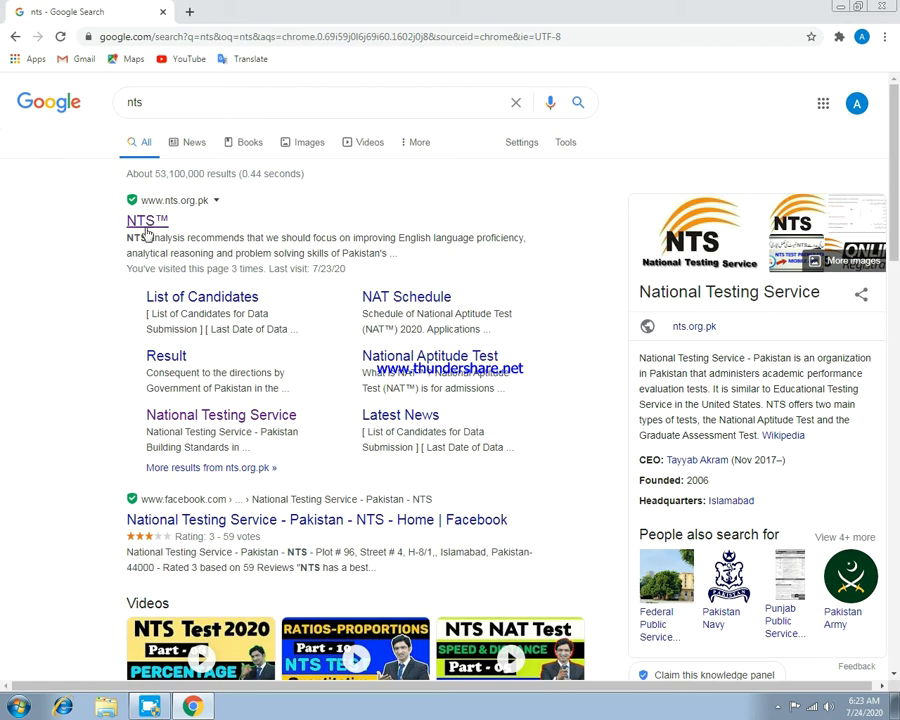
pyautogui.click(146, 222)
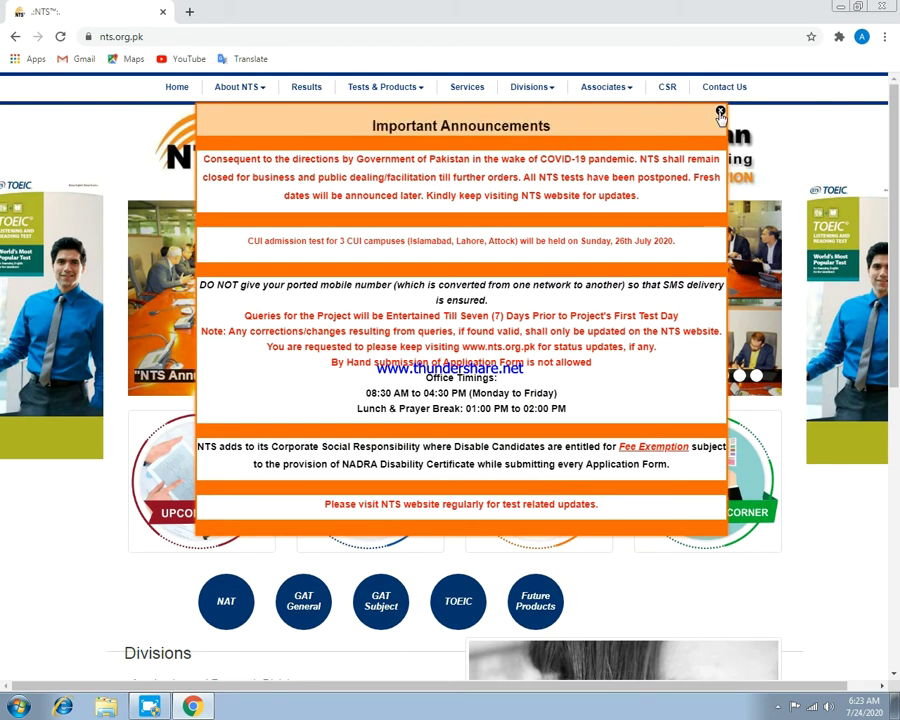
# Dismiss the announcements popup and open the Khyber Pakhtunkhwa TEVTA application form from Upcoming Tests.
pyautogui.click(719, 112)
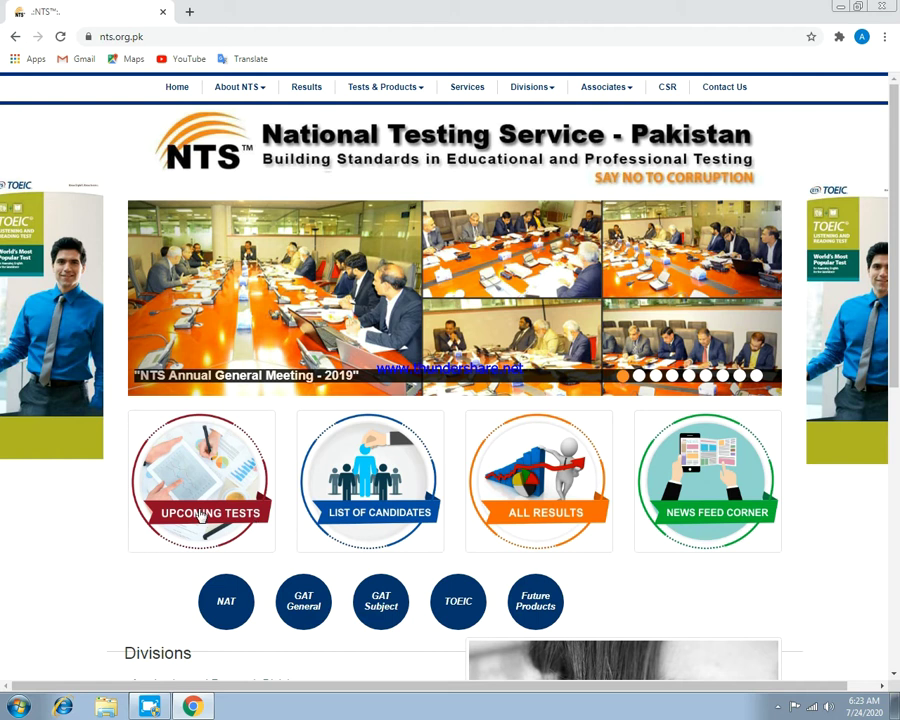
pyautogui.click(181, 521)
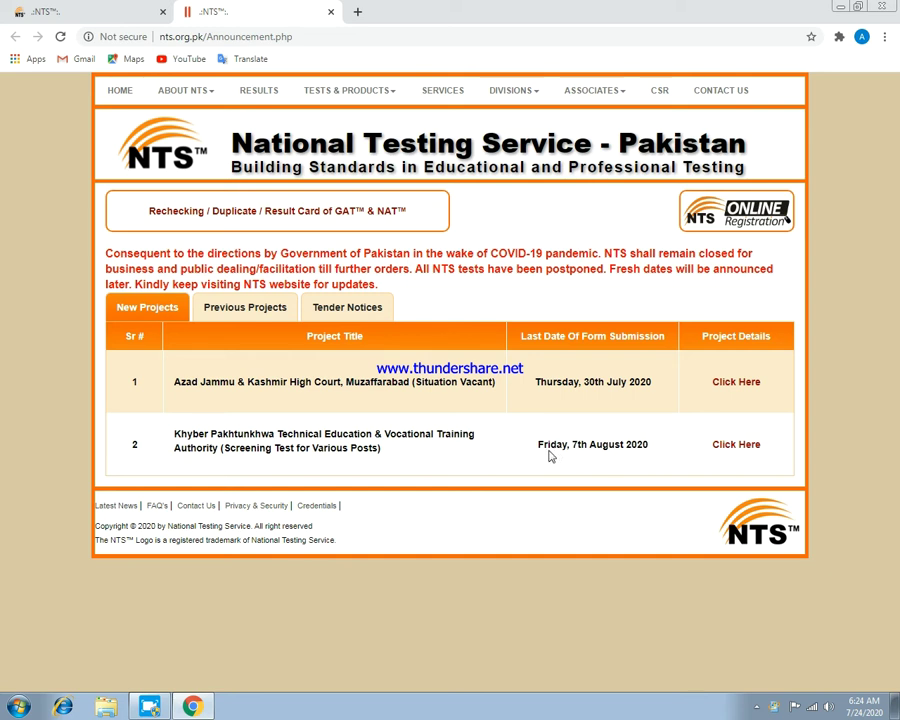
pyautogui.click(745, 445)
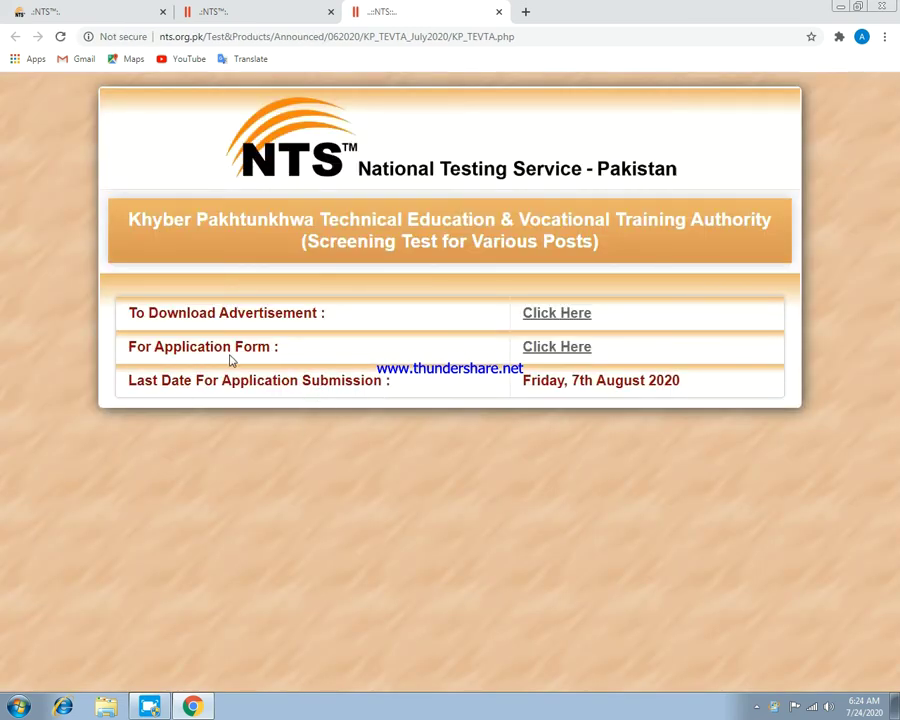
pyautogui.click(551, 349)
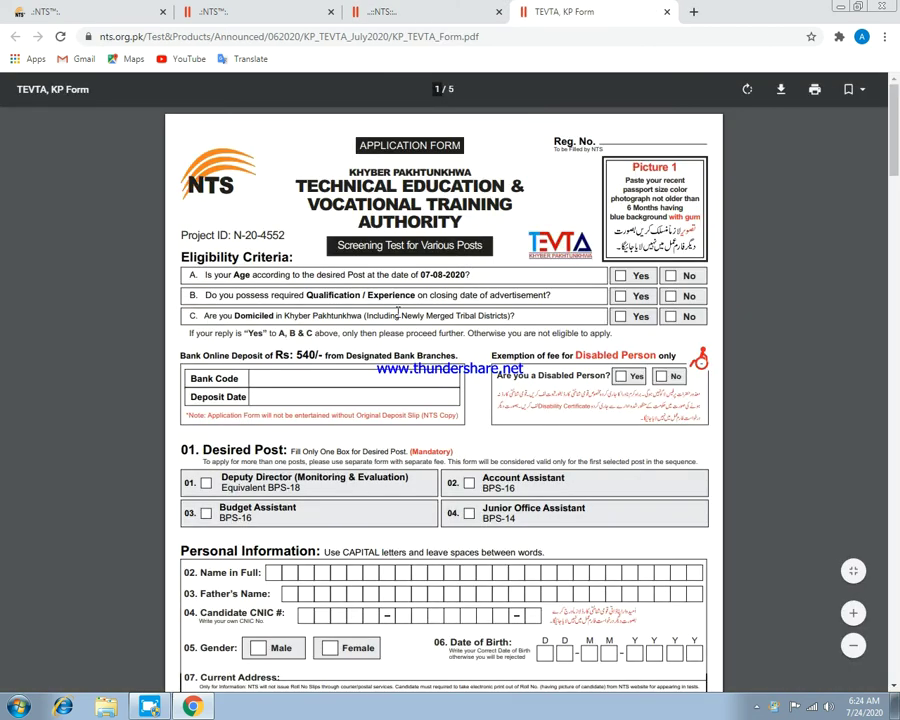
pyautogui.scroll(-3, 383, 236)
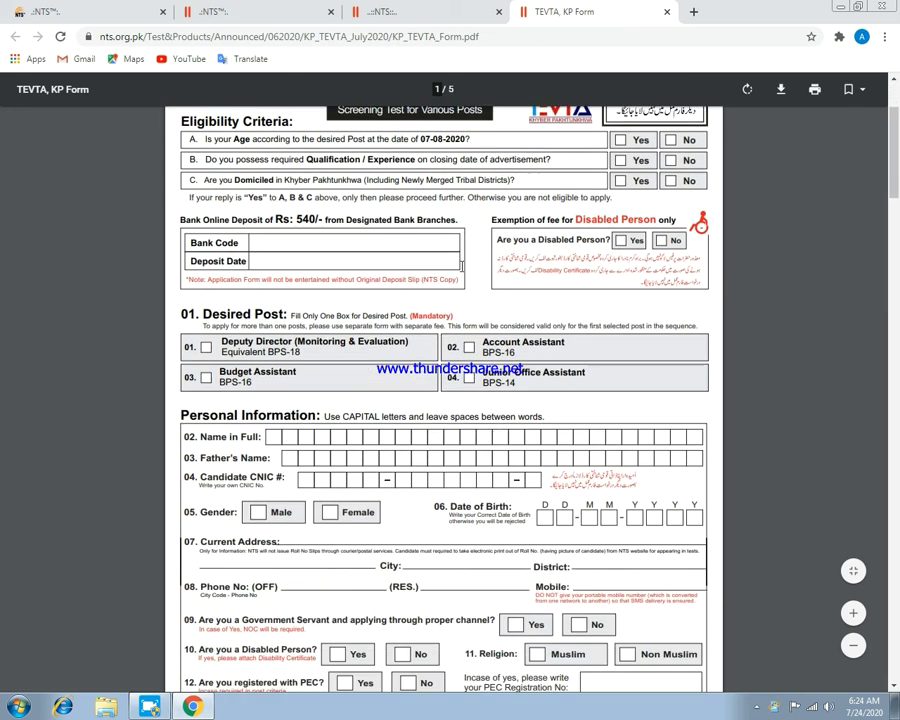
pyautogui.scroll(2, 386, 258)
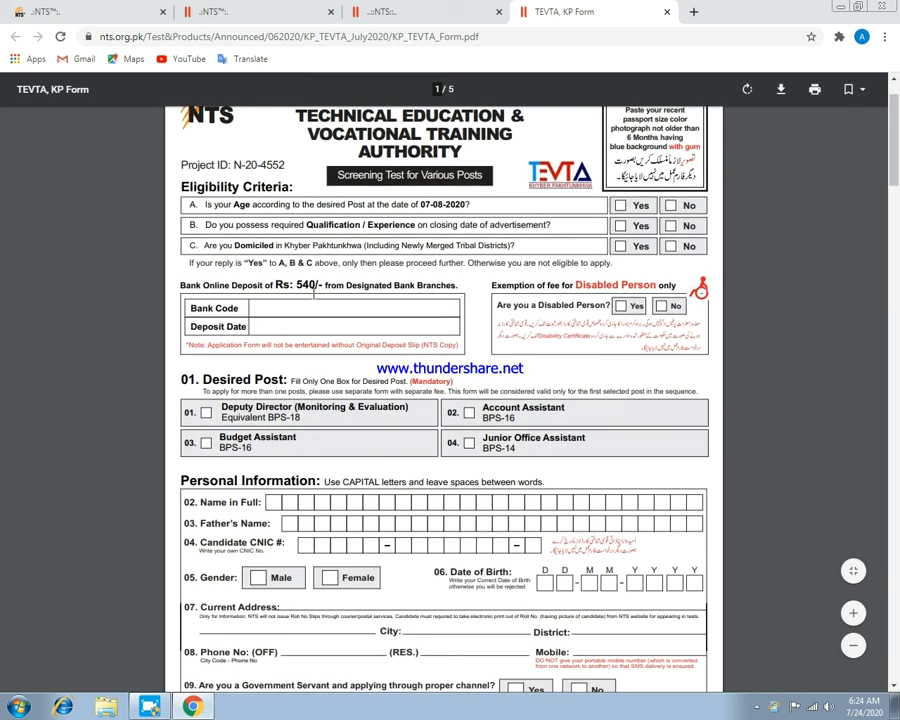
pyautogui.scroll(-6, 318, 300)
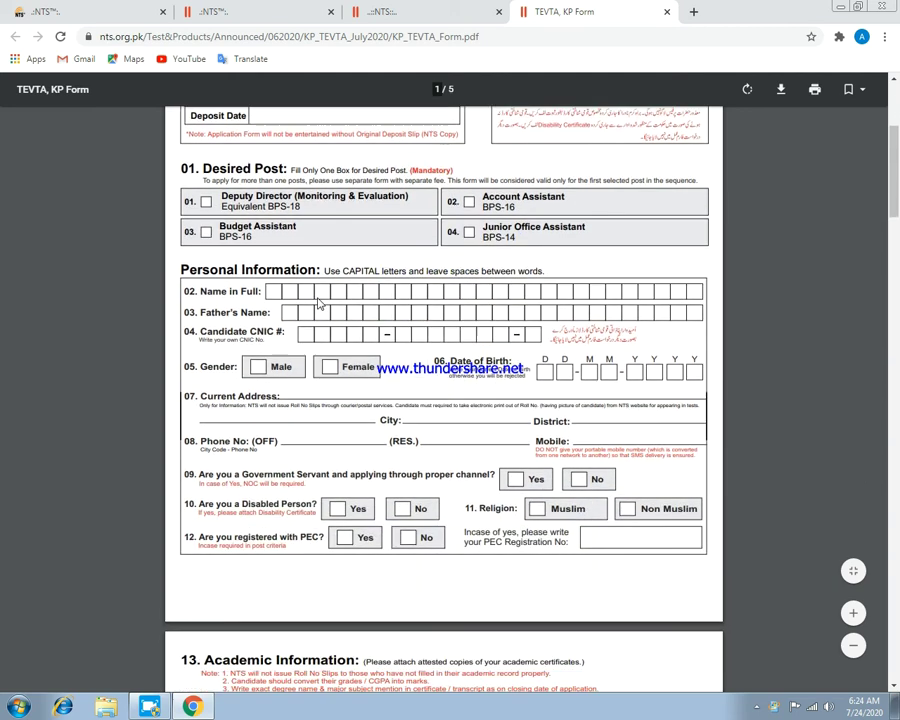
pyautogui.scroll(3, 325, 313)
pyautogui.scroll(5, 325, 313)
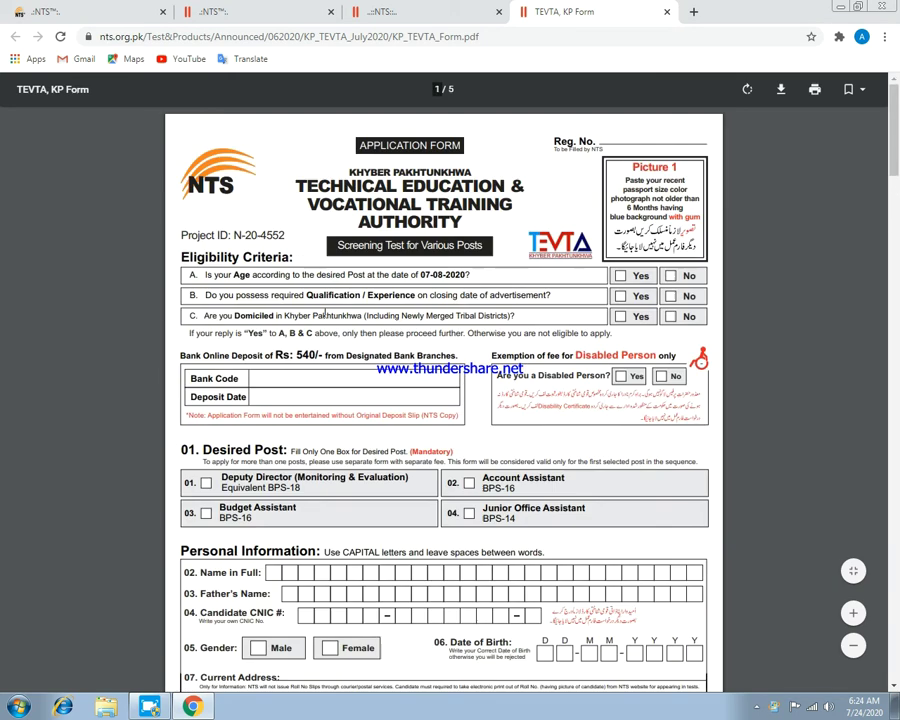
pyautogui.scroll(-1, 254, 342)
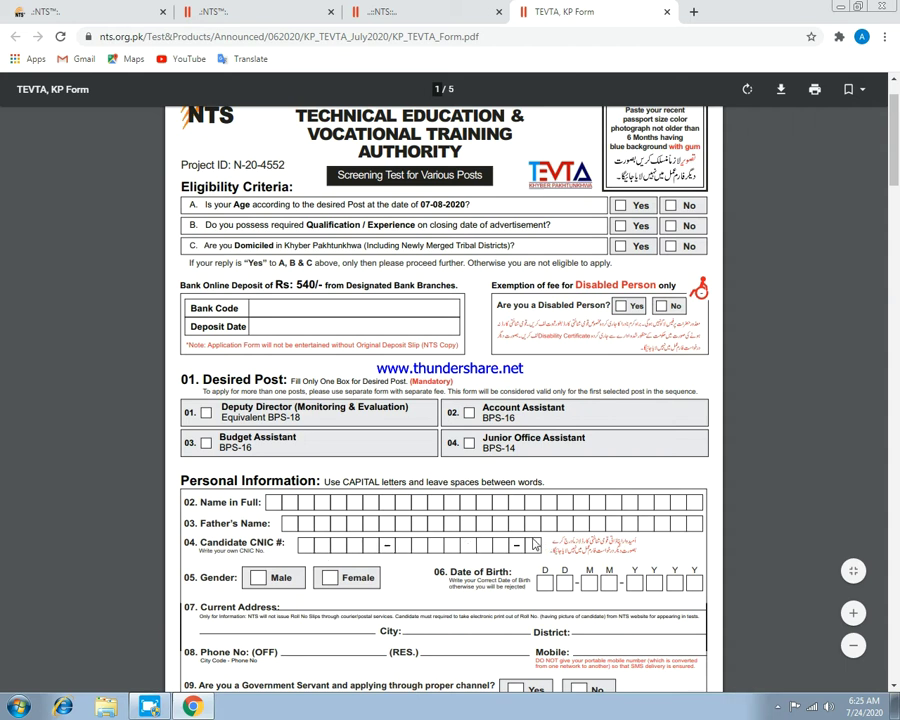
pyautogui.scroll(-1, 533, 545)
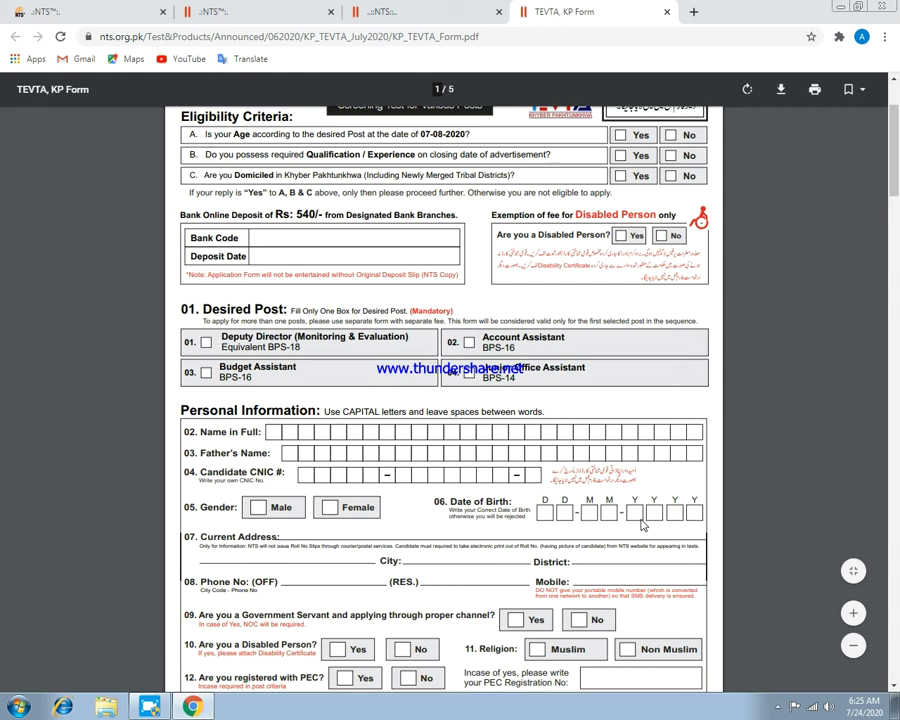
pyautogui.scroll(-1, 643, 525)
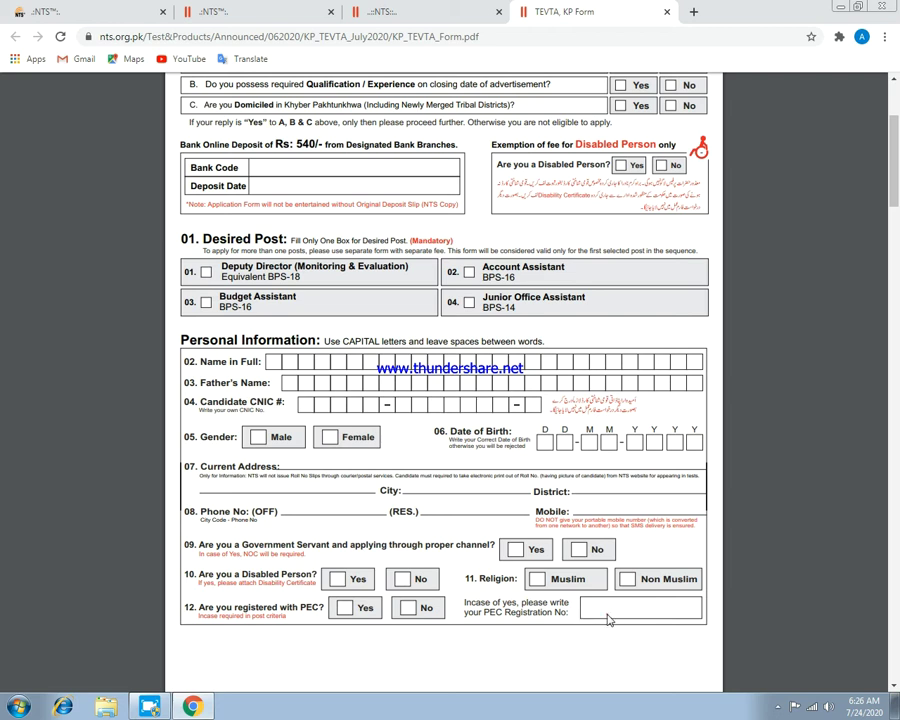
pyautogui.scroll(-5, 477, 551)
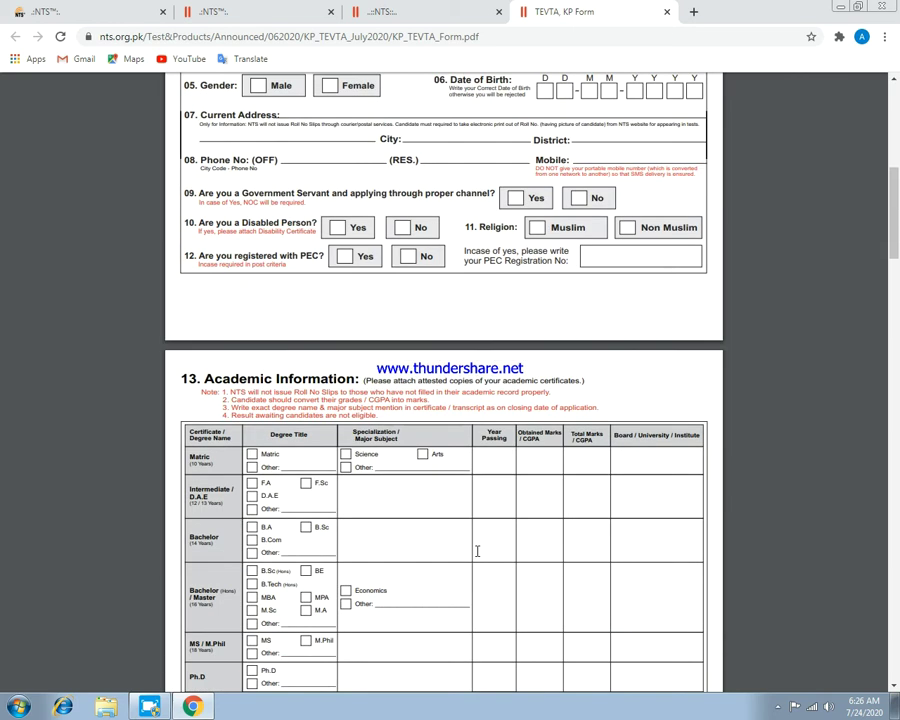
pyautogui.scroll(-4, 477, 551)
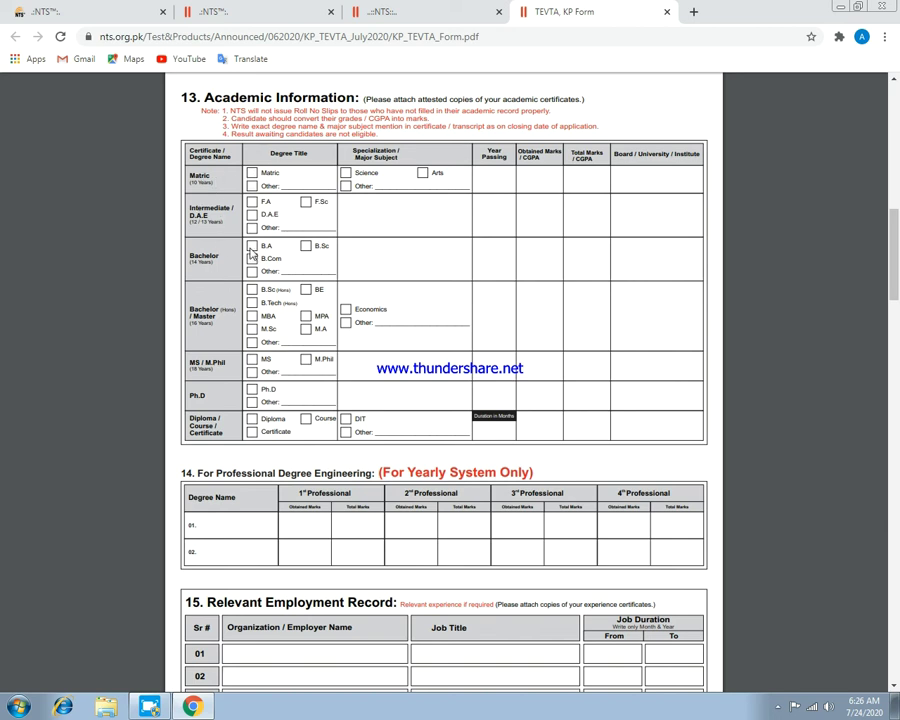
pyautogui.scroll(-2, 260, 246)
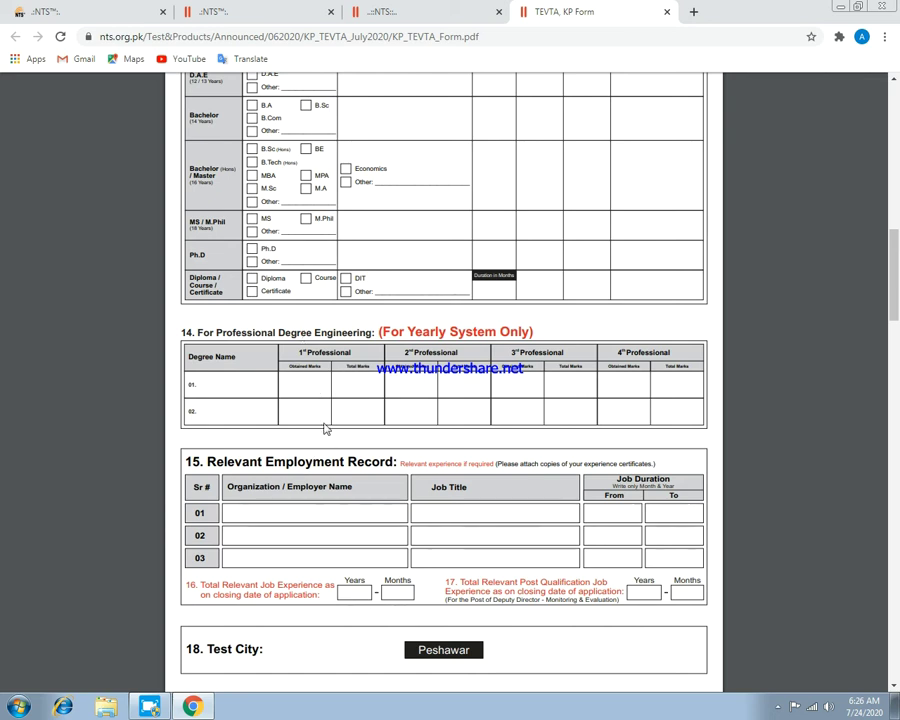
pyautogui.scroll(-2, 340, 330)
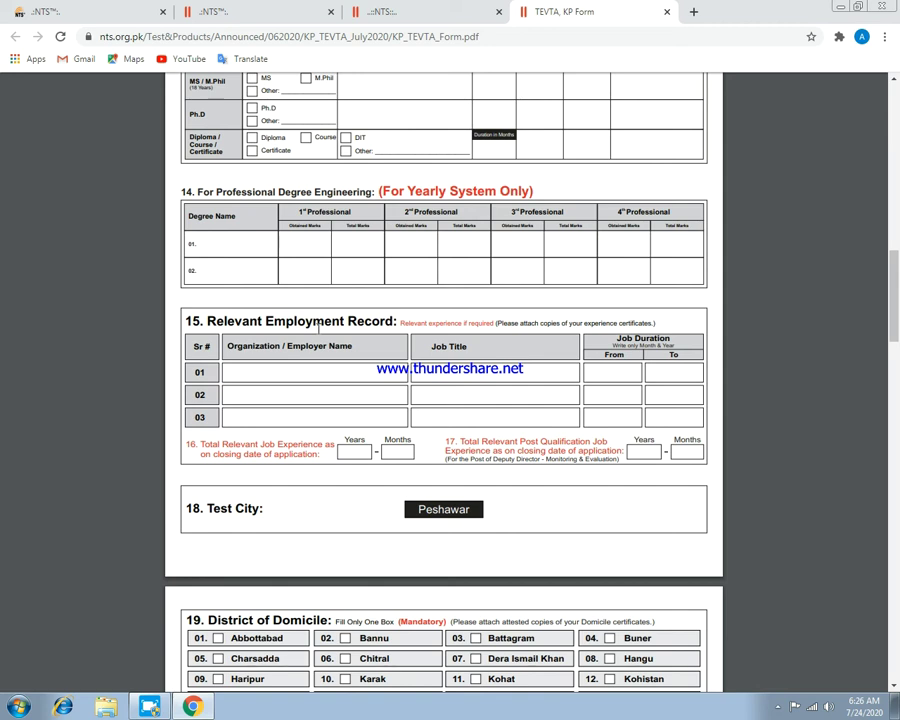
pyautogui.scroll(-2, 318, 328)
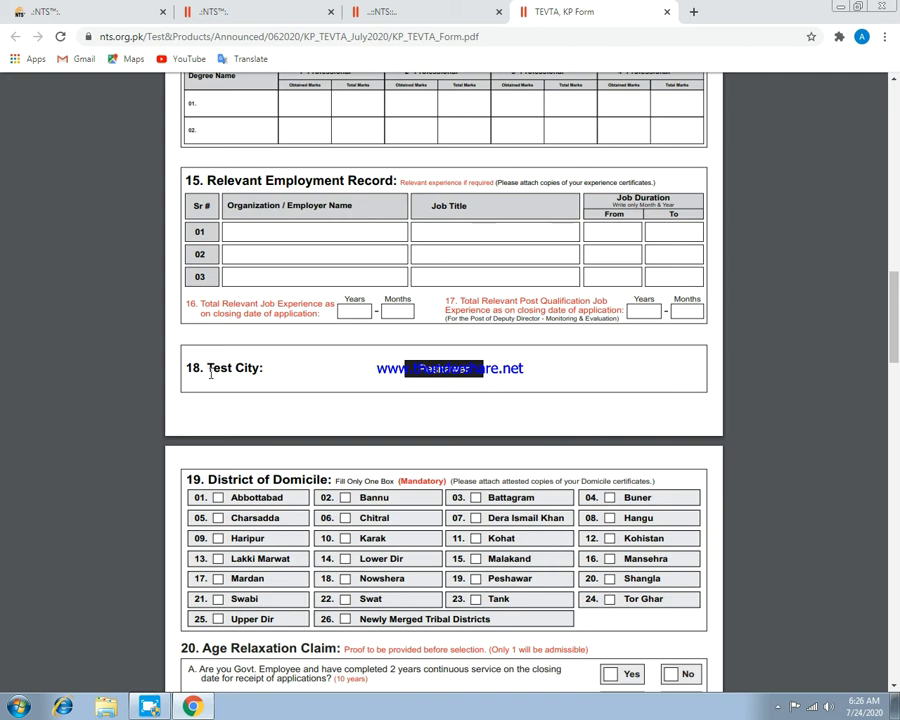
pyautogui.scroll(-3, 412, 388)
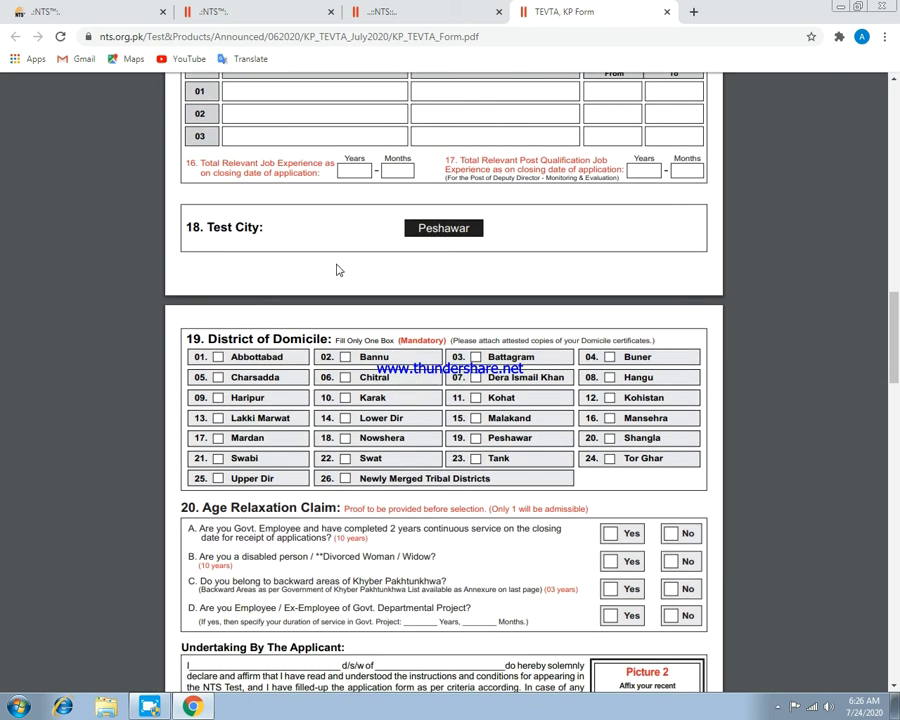
pyautogui.scroll(-1, 307, 362)
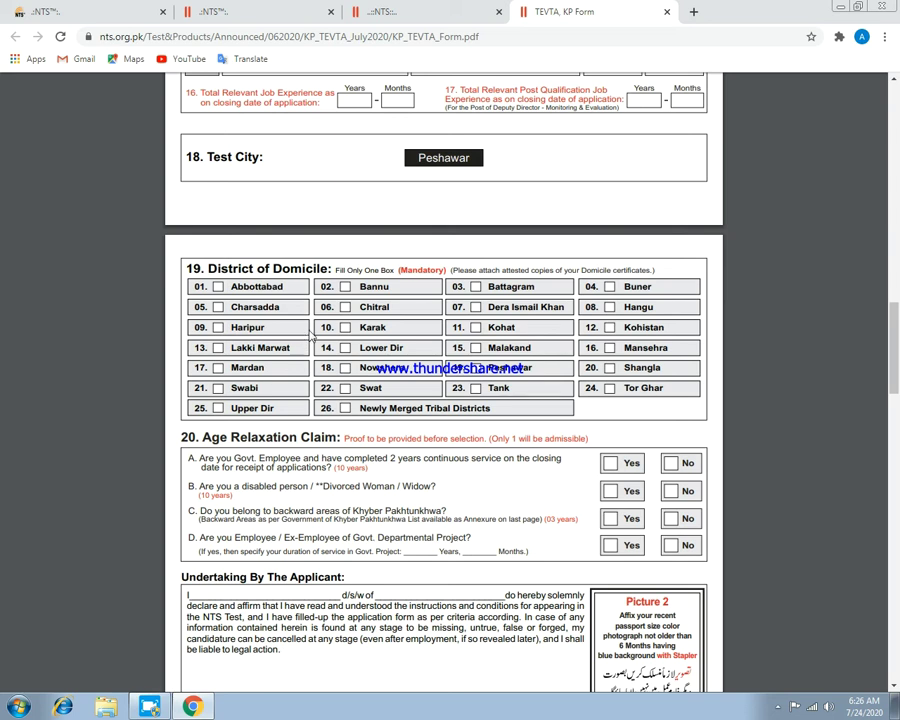
pyautogui.scroll(-3, 288, 333)
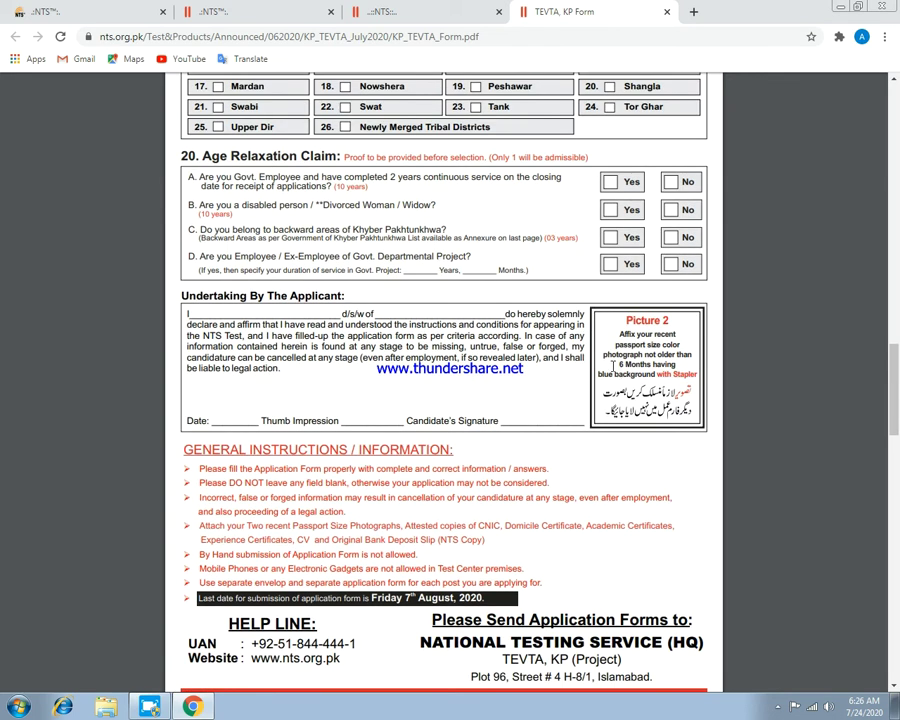
pyautogui.scroll(-6, 404, 399)
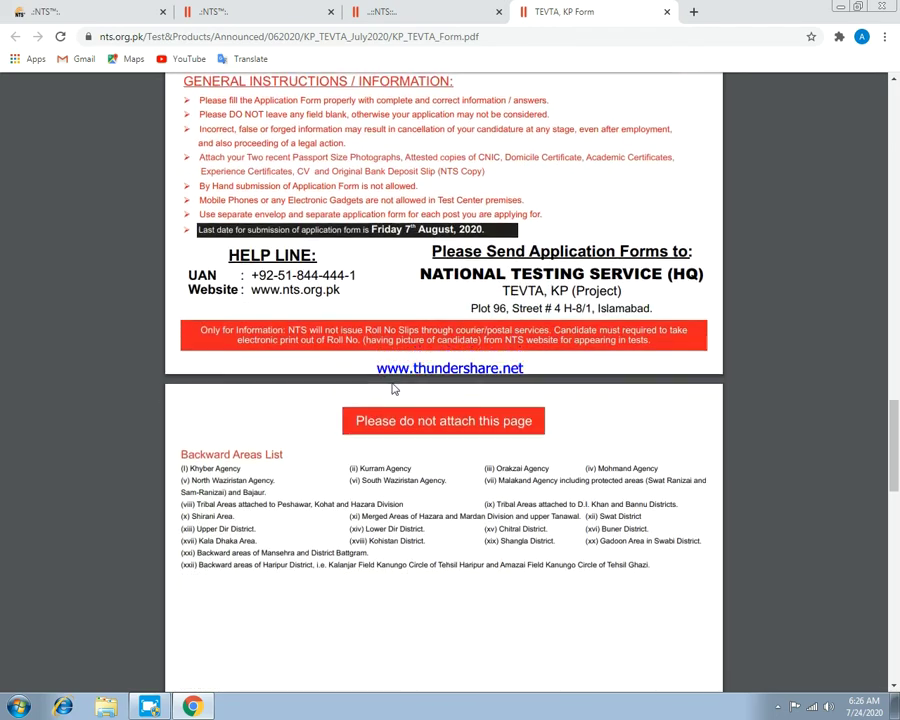
pyautogui.scroll(20, 402, 397)
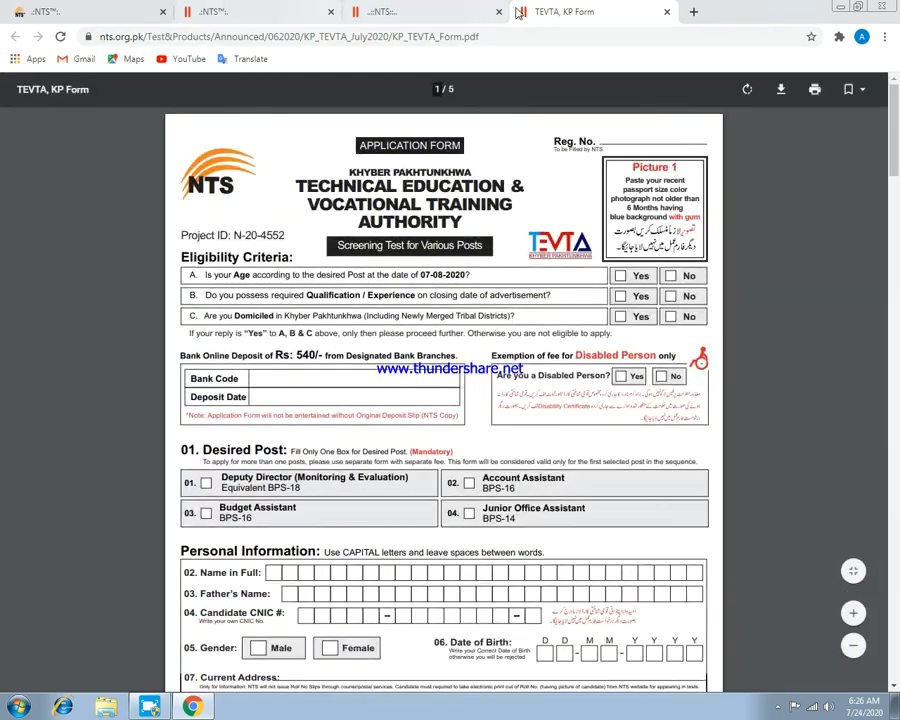
# From the NTS announcements tab, open the AJK High Court online application form page.
pyautogui.click(449, 13)
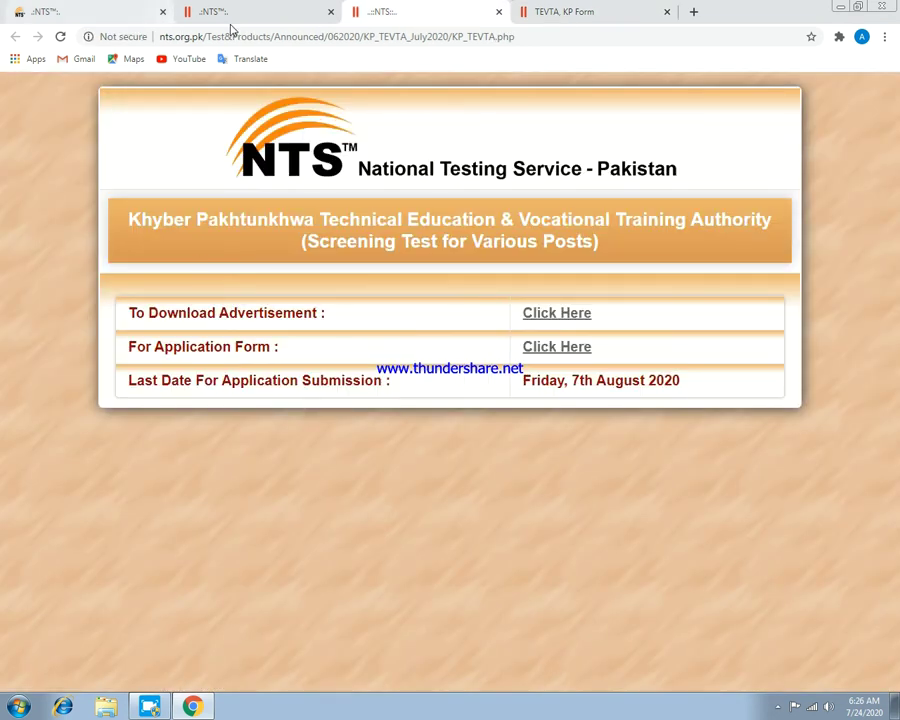
pyautogui.click(235, 15)
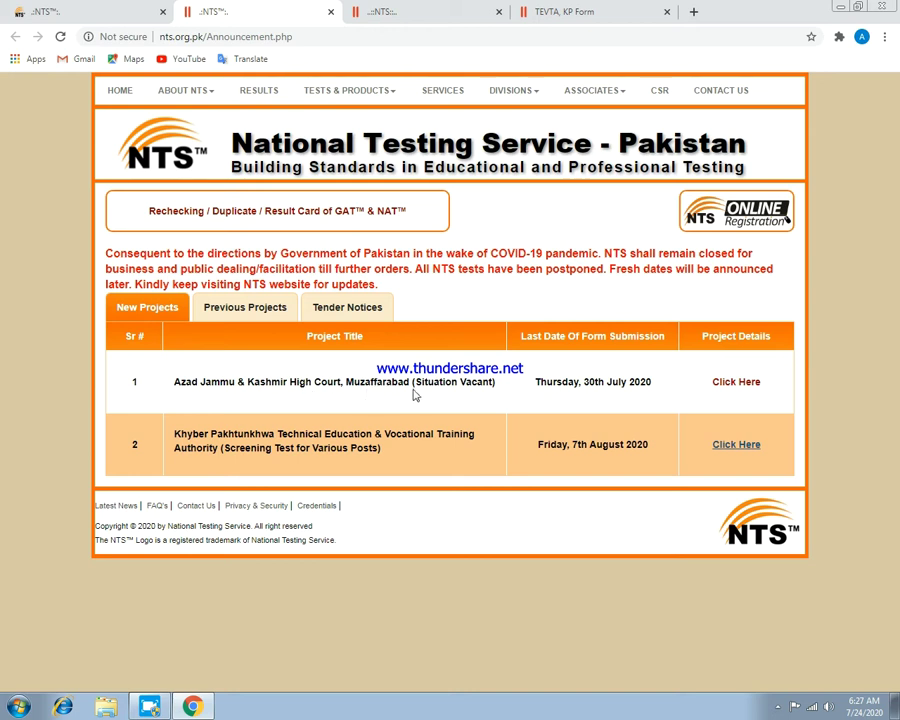
pyautogui.click(722, 388)
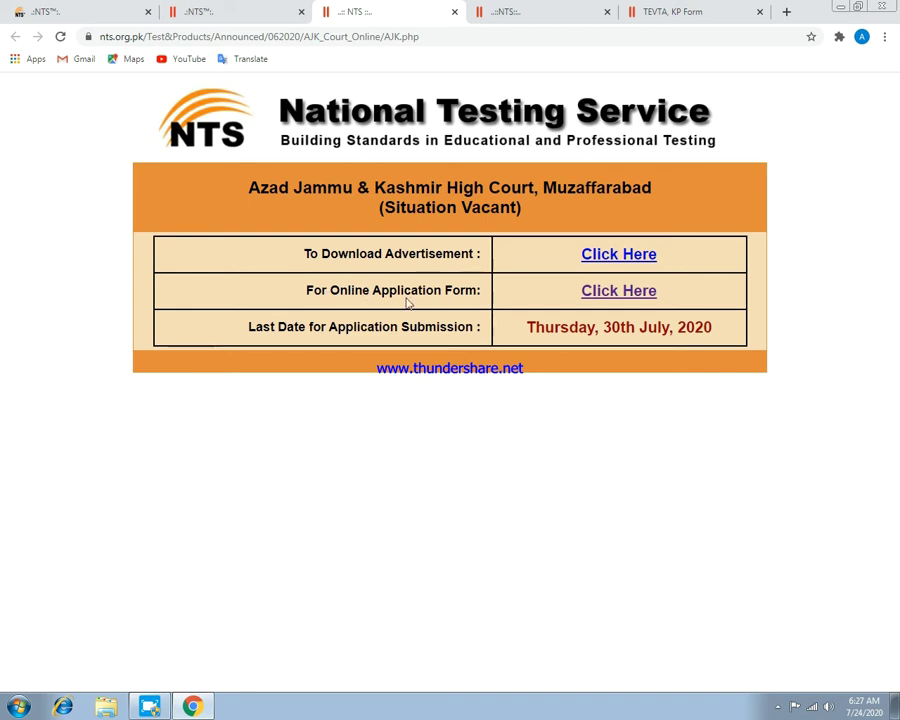
pyautogui.click(601, 296)
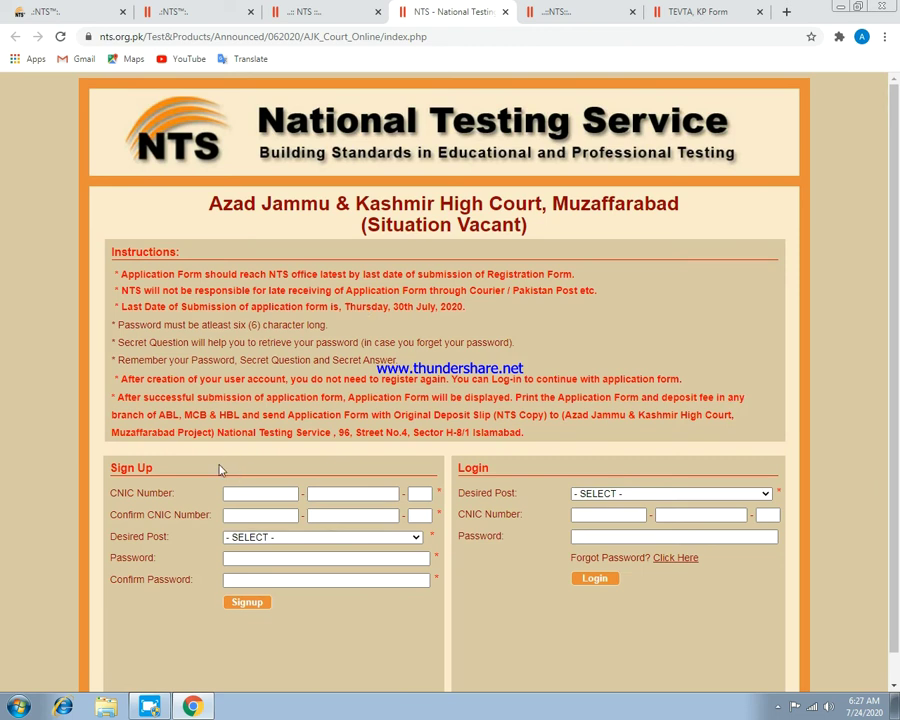
# Fill the Sign Up CNIC and Confirm CNIC fields with the candidate's CNIC number.
pyautogui.click(247, 491)
pyautogui.click(247, 491)
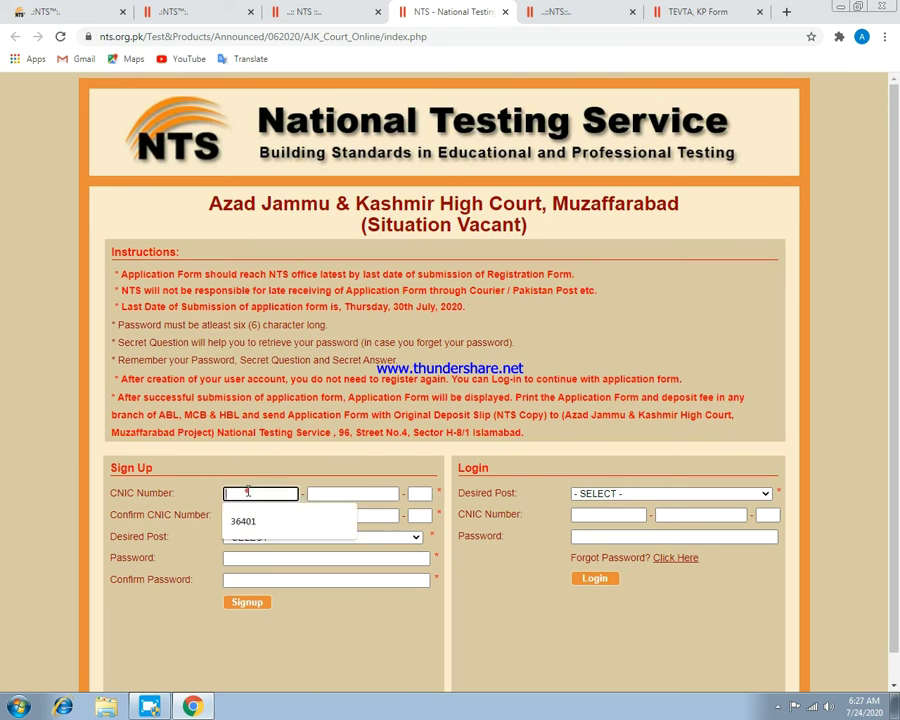
pyautogui.click(350, 530)
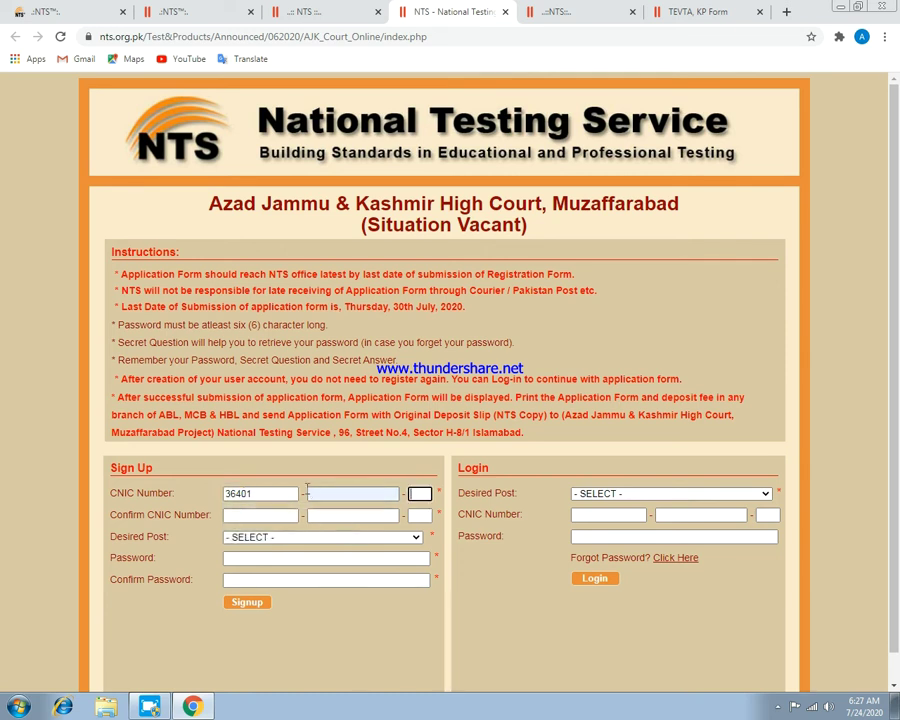
pyautogui.click(326, 493)
pyautogui.click(340, 524)
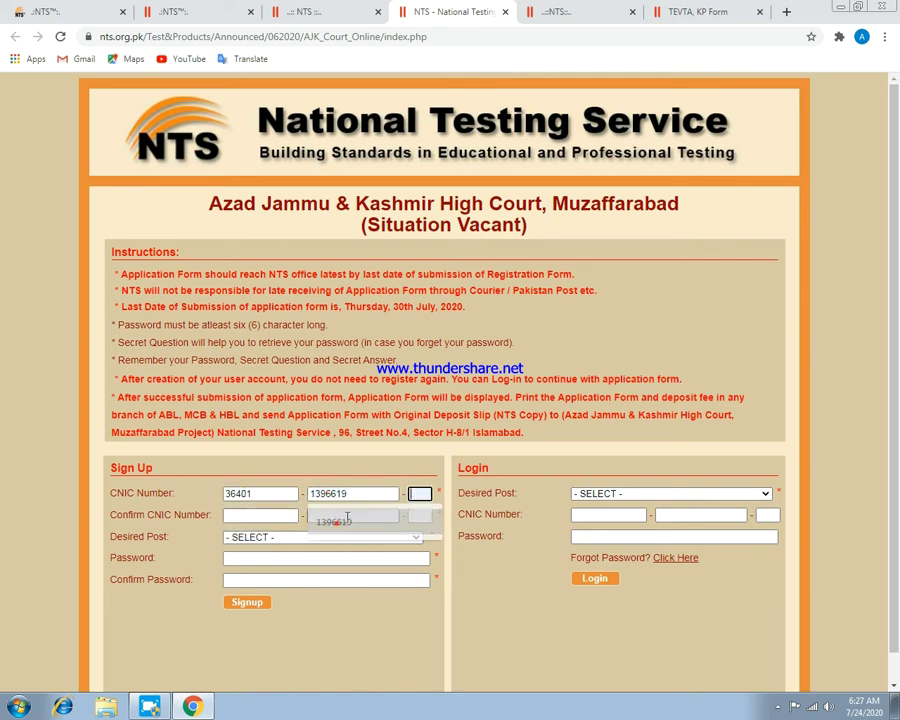
pyautogui.click(418, 495)
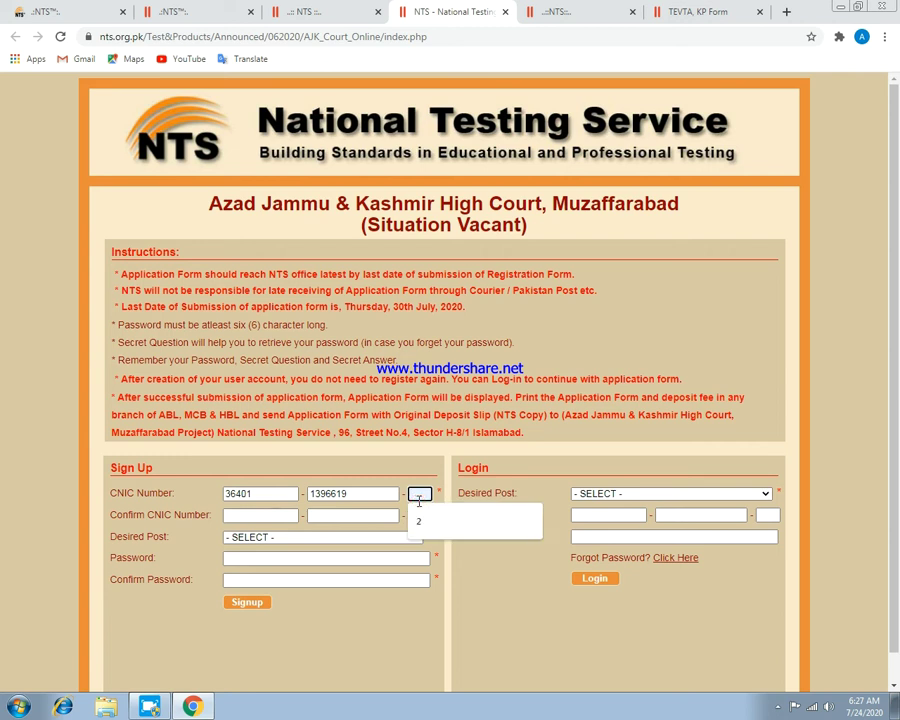
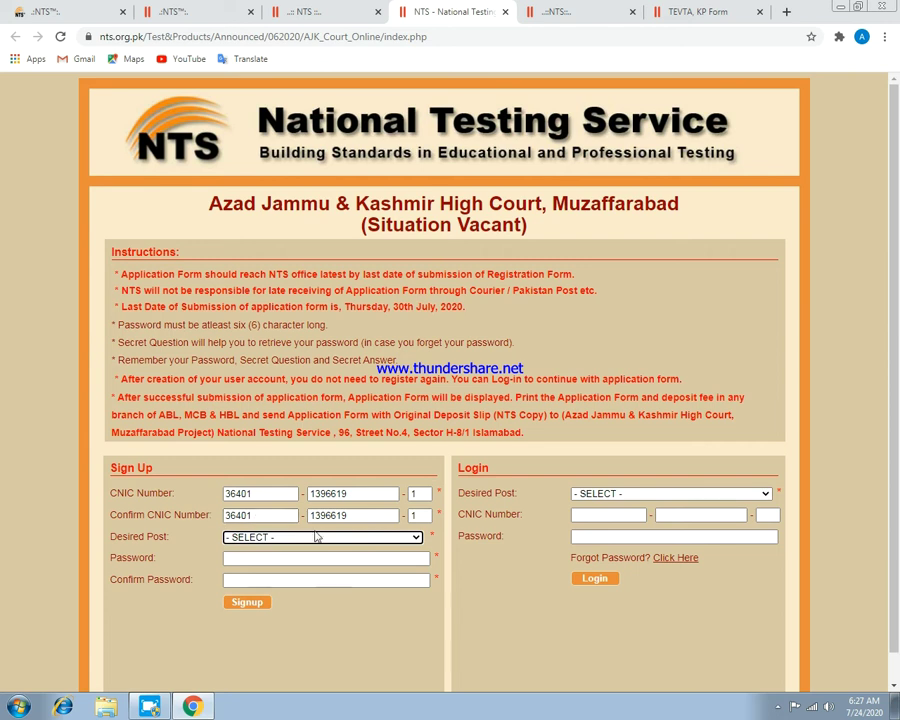
# Choose ADDITIONAL DISTRICT & SESSIONS JUDGE as the post, enter the account password, and sign up.
pyautogui.click(413, 537)
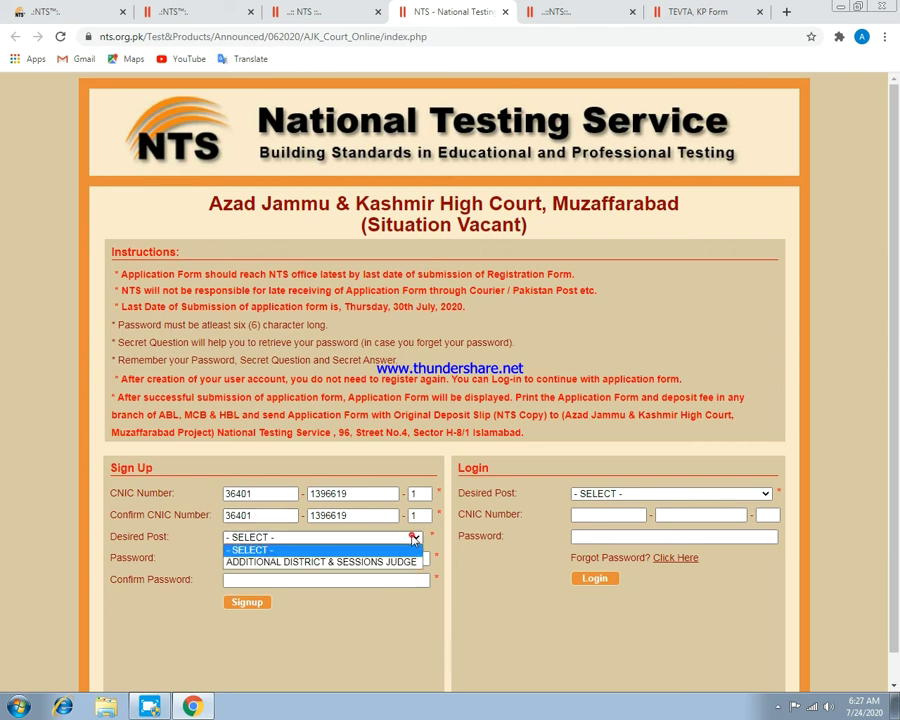
pyautogui.click(284, 564)
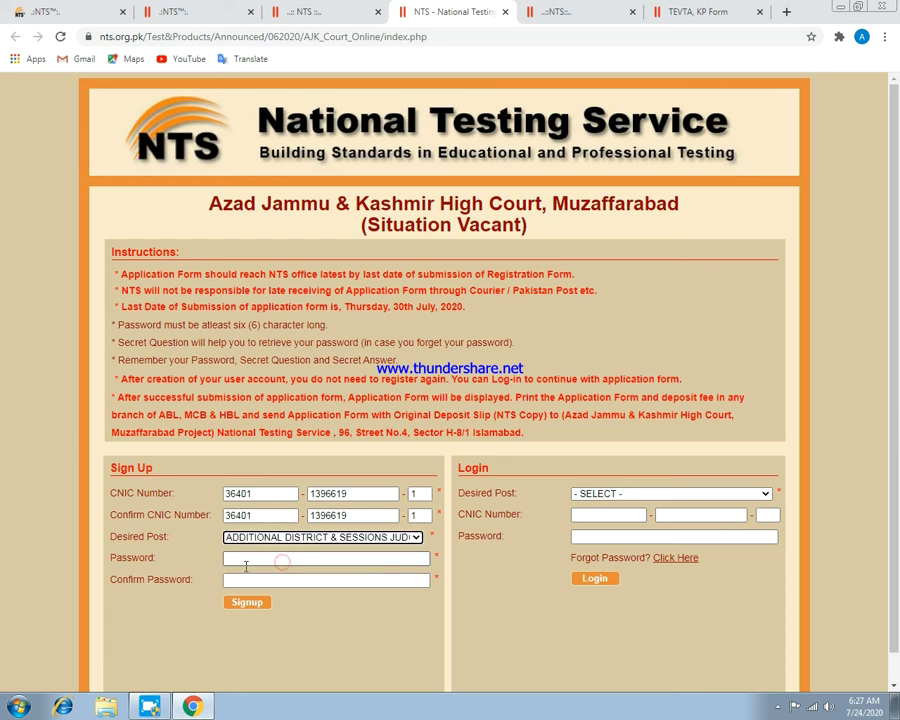
pyautogui.click(250, 562)
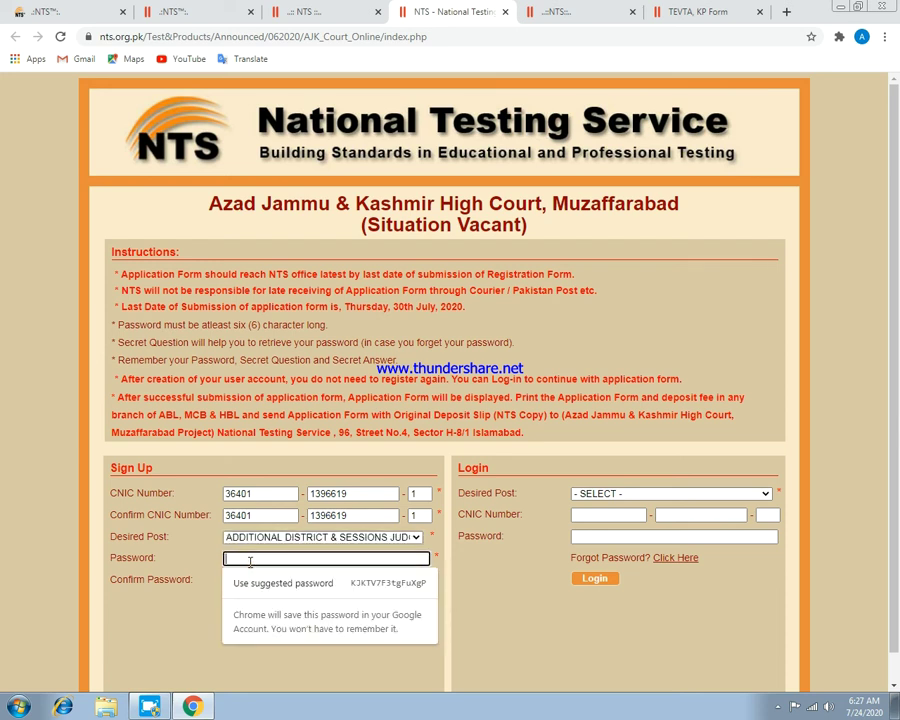
pyautogui.write('********')
pyautogui.press('Tab')
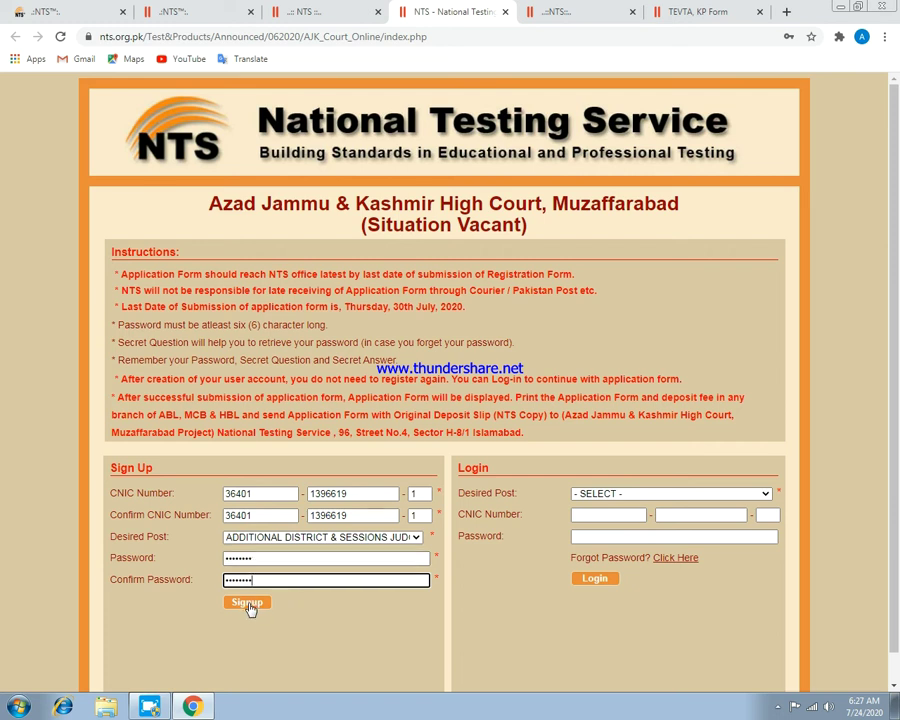
pyautogui.click(248, 604)
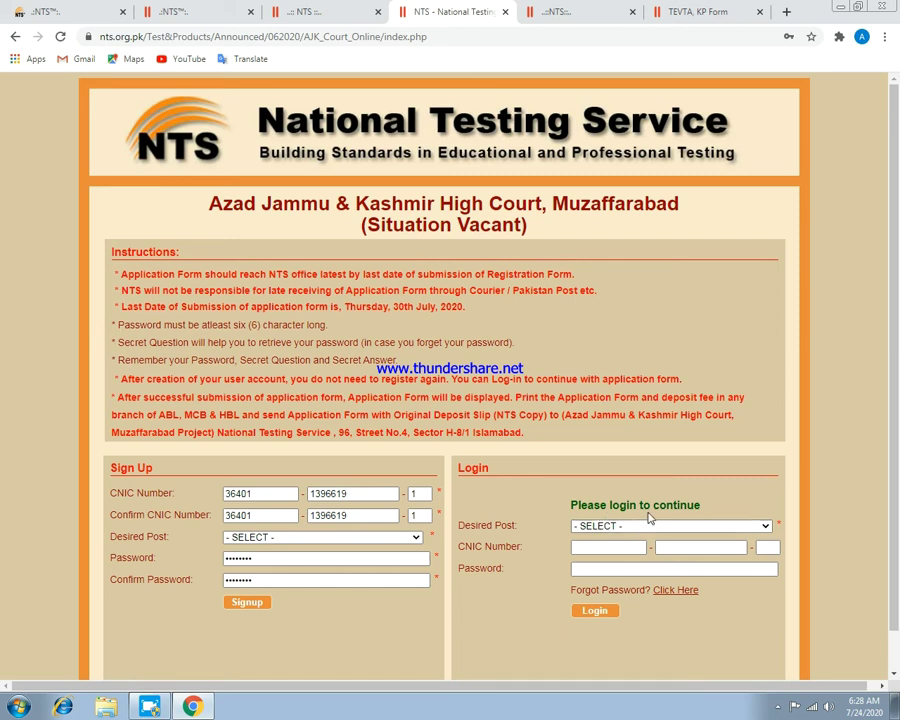
# Log in with post ADDITIONAL DISTRICT & SESSIONS JUDGE, the candidate's CNIC and the account password.
pyautogui.click(700, 528)
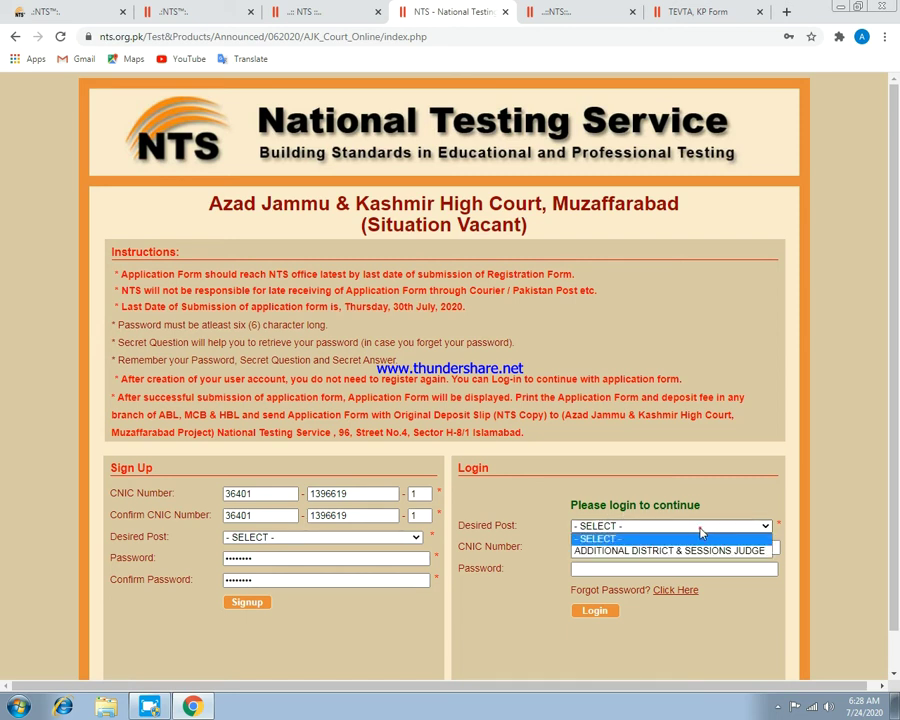
pyautogui.click(620, 547)
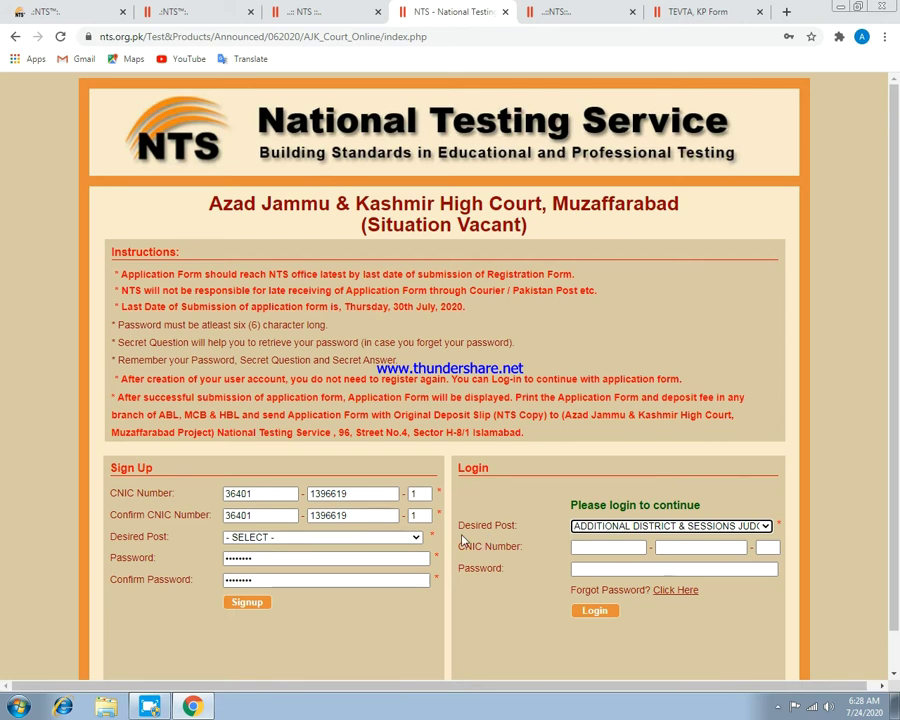
pyautogui.click(585, 547)
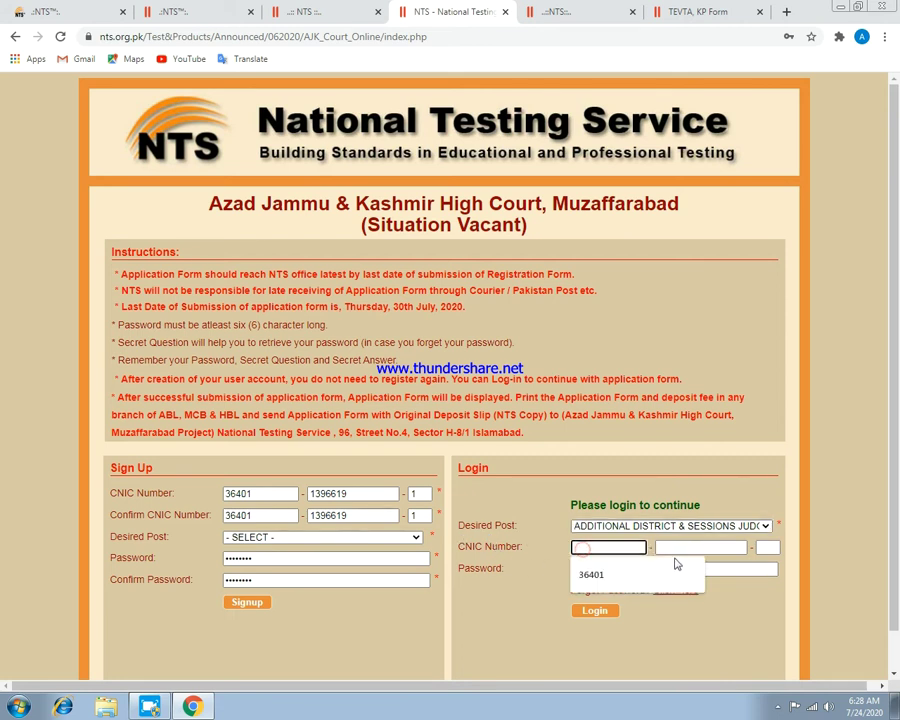
pyautogui.click(621, 568)
pyautogui.click(673, 572)
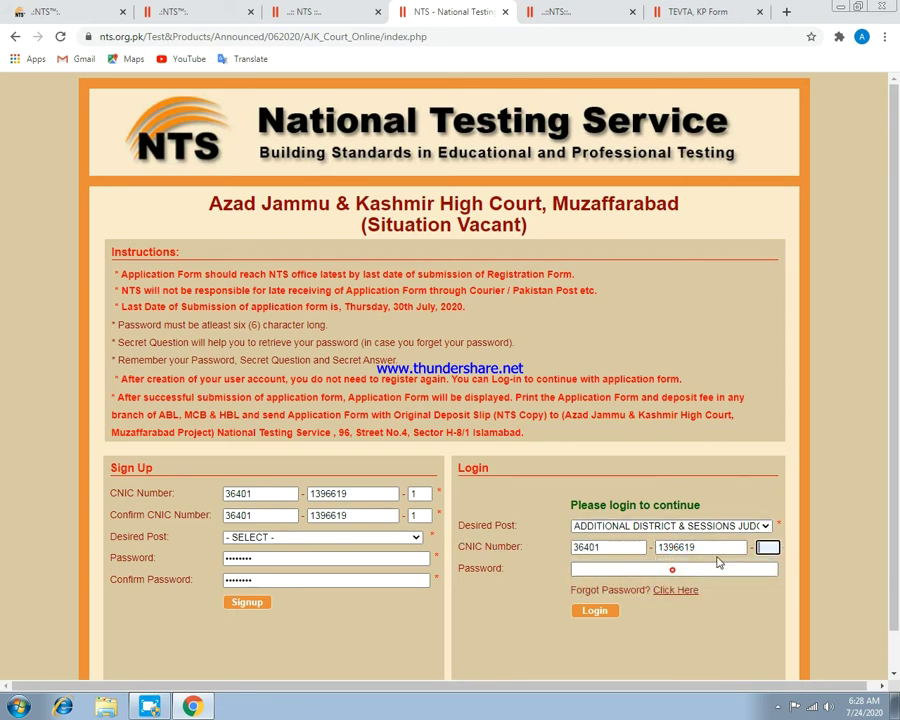
pyautogui.write('1')
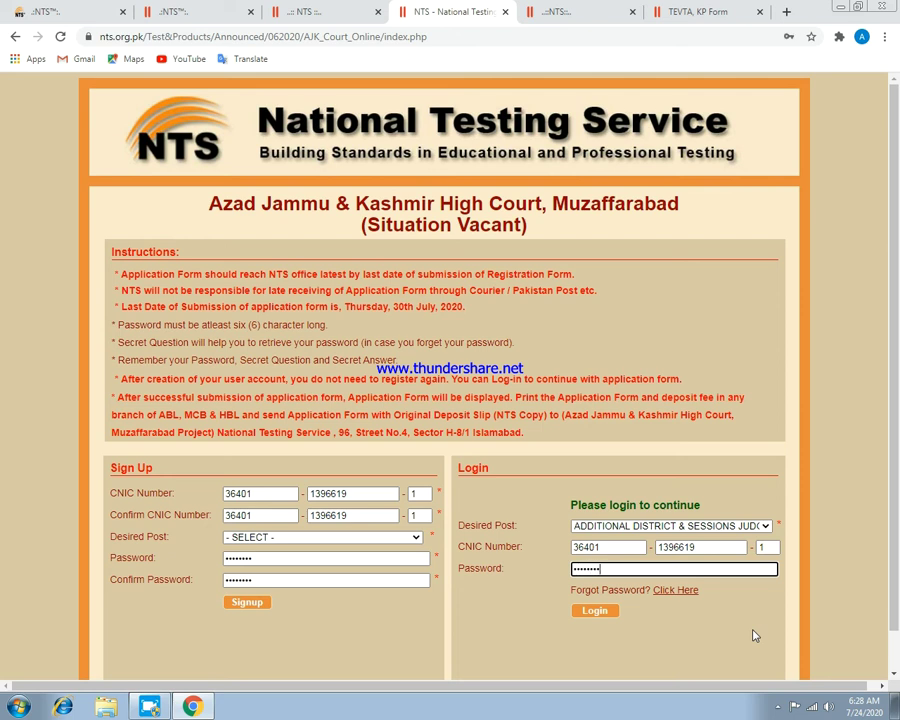
pyautogui.click(594, 616)
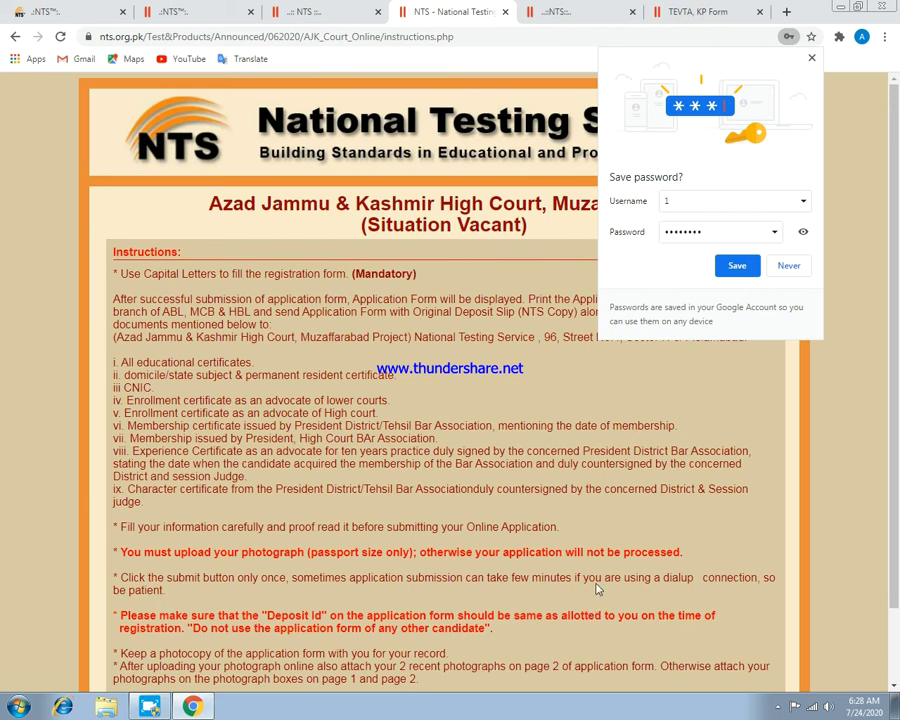
# Decline saving the password, affirm reading the instructions, and continue past the nts.org.pk alert.
pyautogui.click(788, 267)
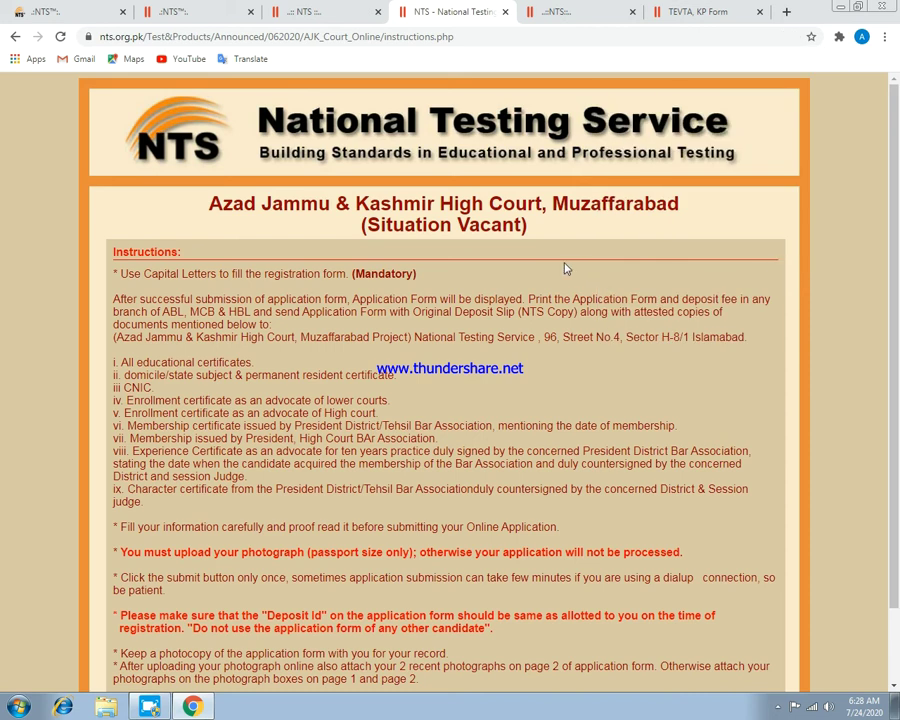
pyautogui.scroll(-1, 380, 340)
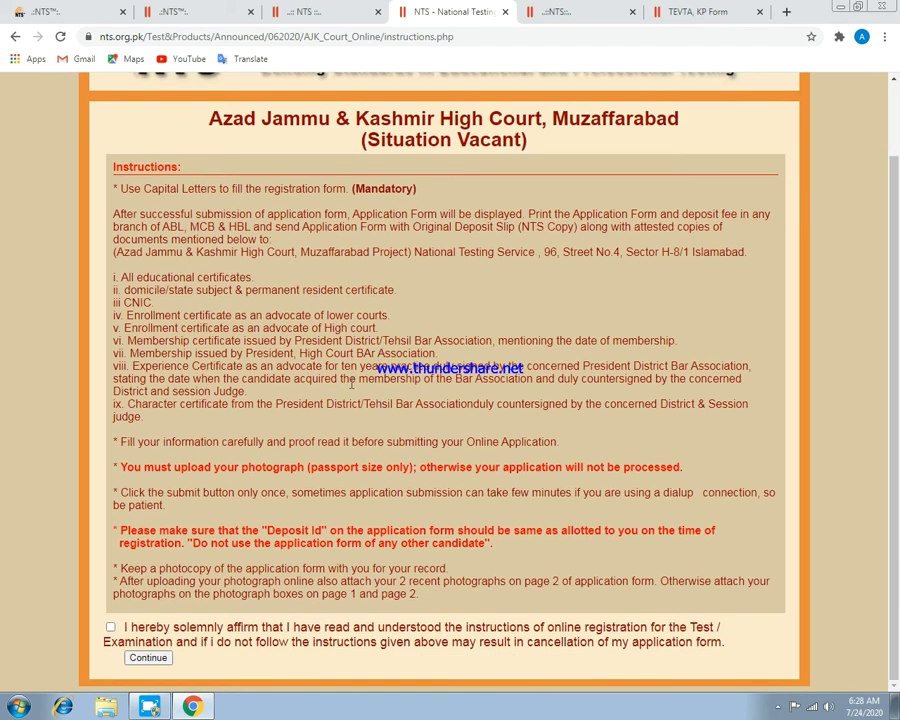
pyautogui.scroll(1, 345, 358)
pyautogui.scroll(-1, 344, 322)
pyautogui.click(110, 627)
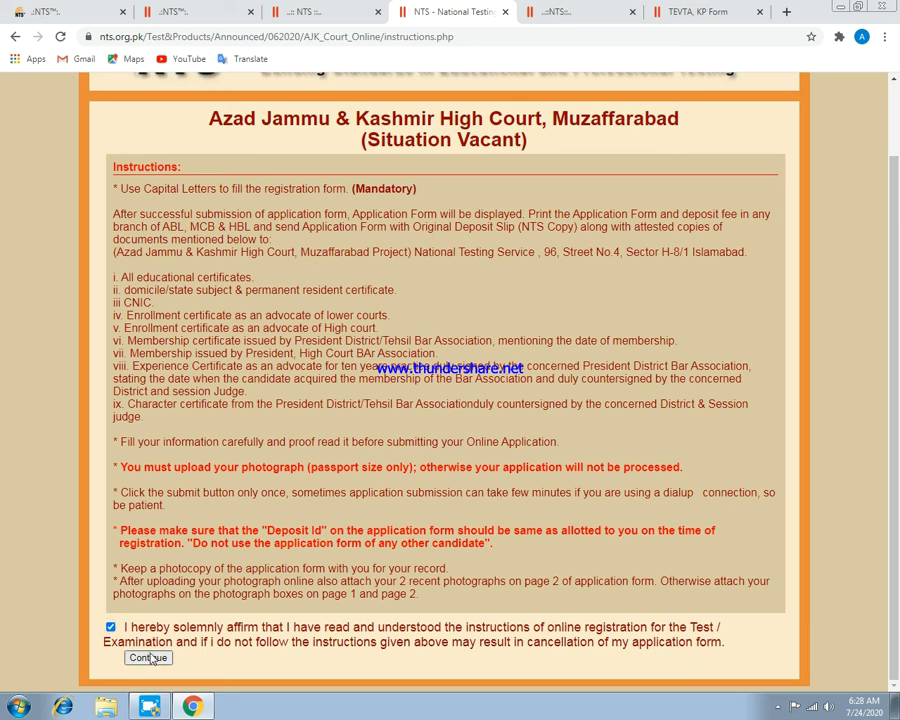
pyautogui.click(146, 658)
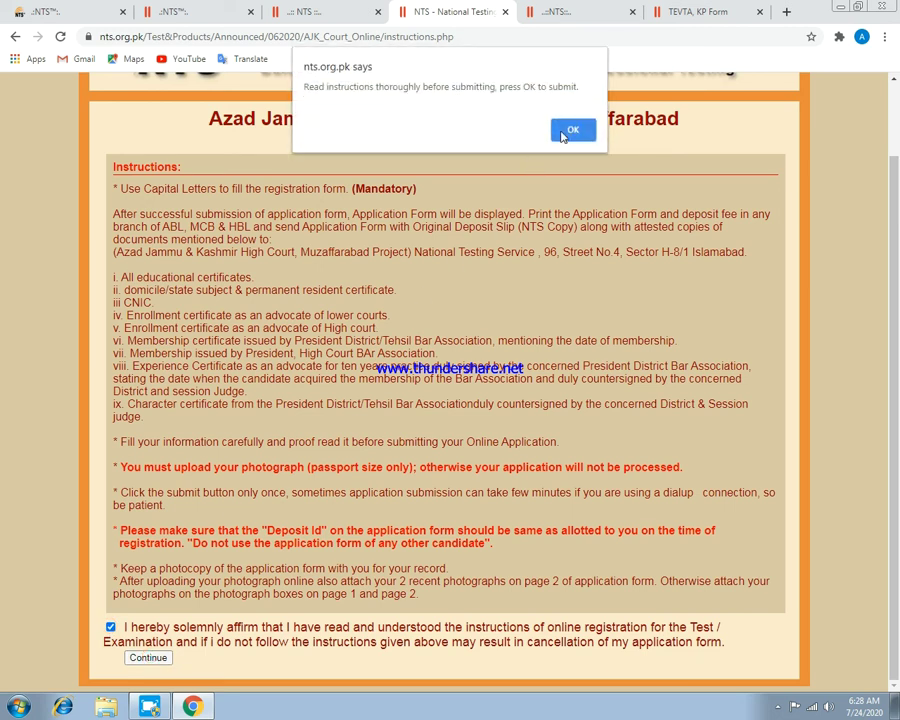
pyautogui.click(573, 129)
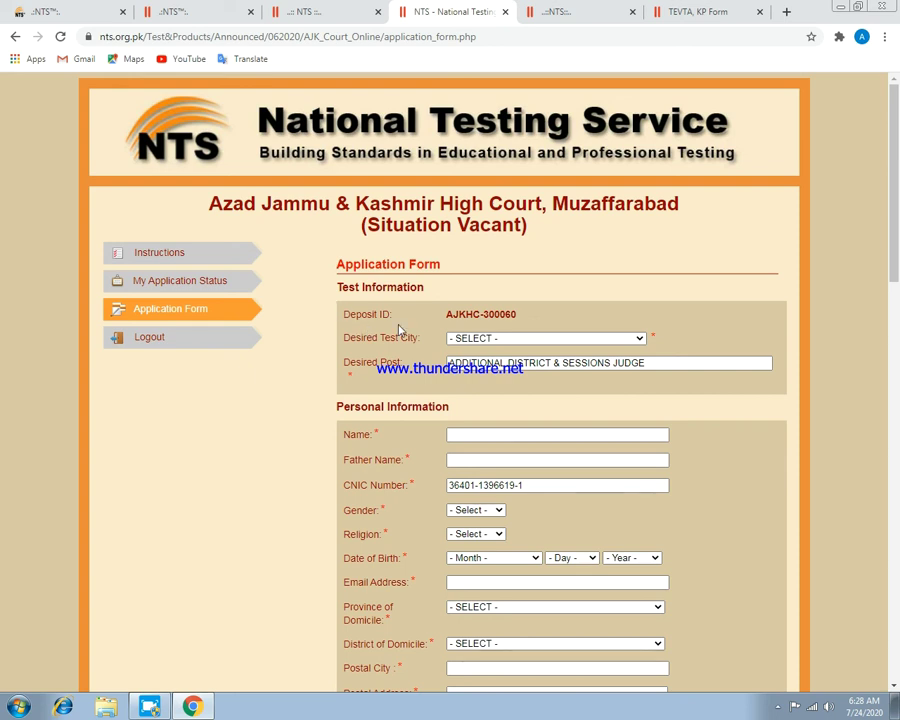
# Scroll down through the application form to the Submit button and back to the top.
pyautogui.scroll(-10, 540, 345)
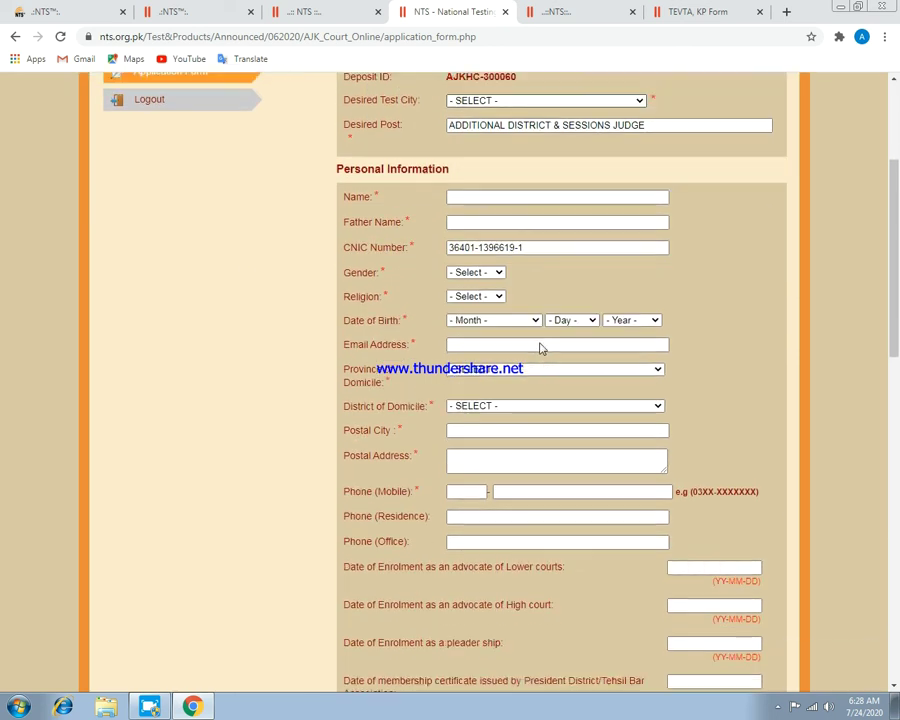
pyautogui.scroll(-5, 524, 368)
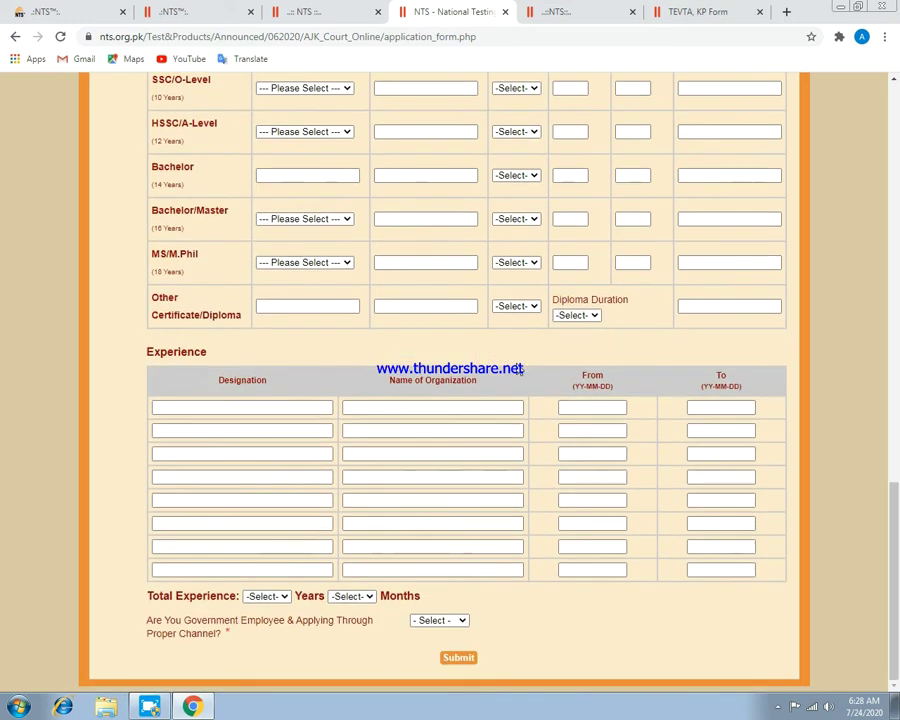
pyautogui.scroll(8, 524, 368)
pyautogui.scroll(5, 524, 368)
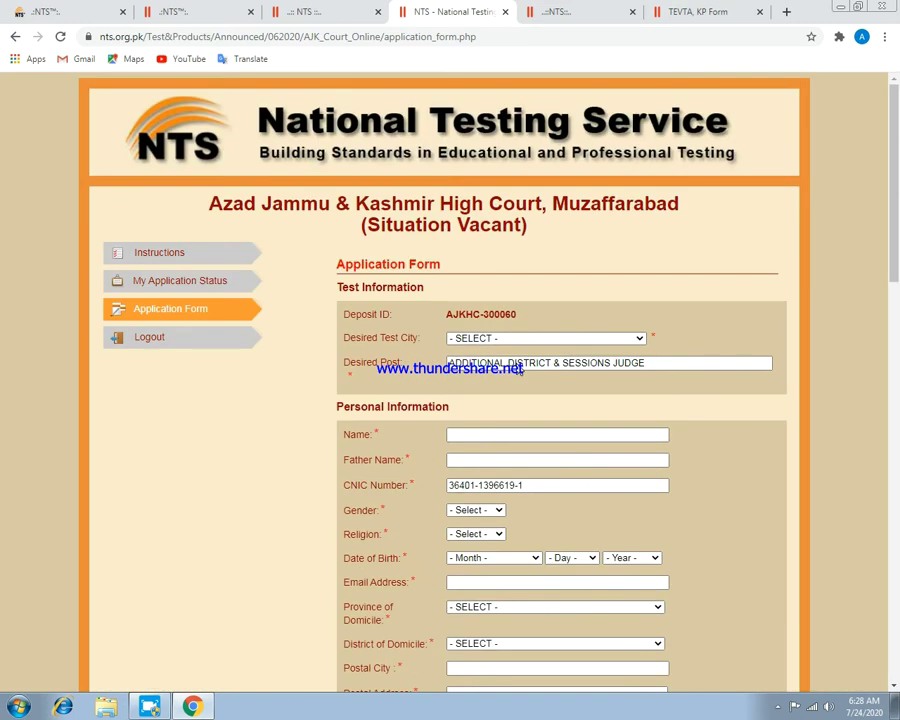
# Enter the applicant's name in the Name field, replacing the placeholder text.
pyautogui.click(456, 435)
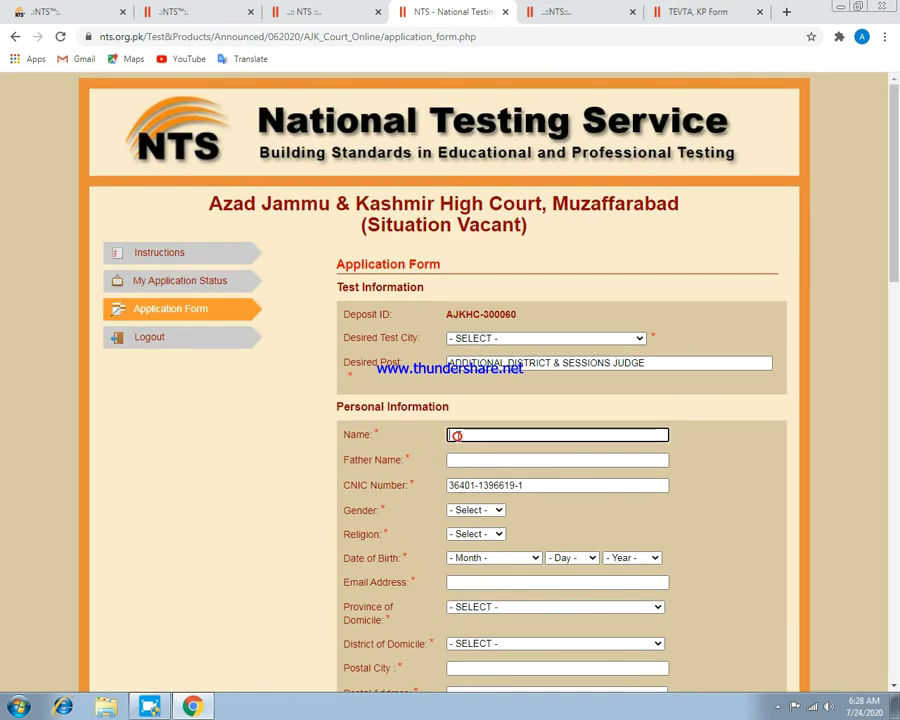
pyautogui.write('Name')
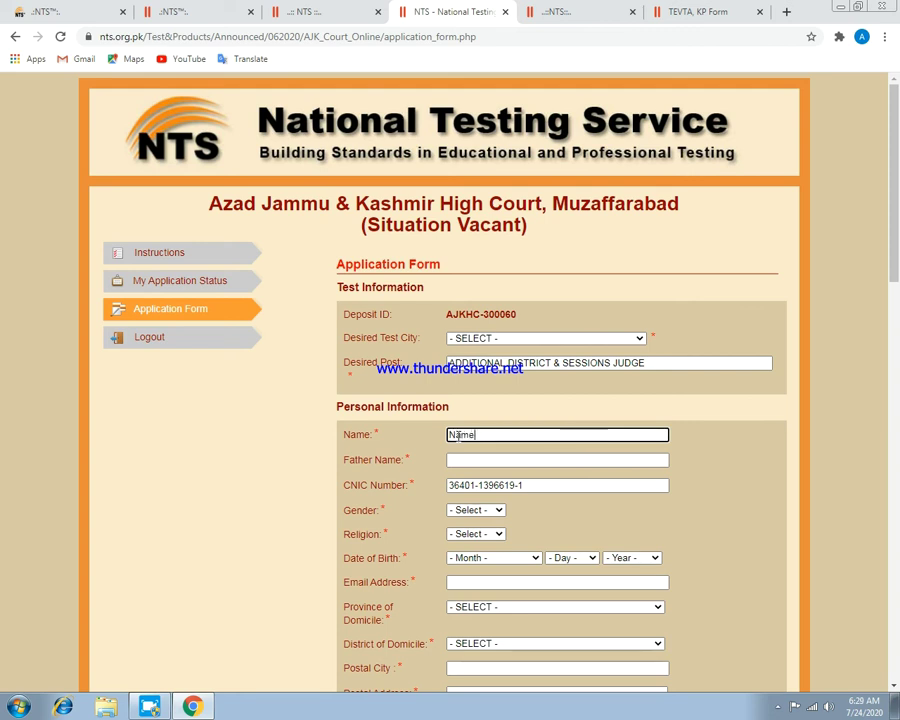
pyautogui.press('Tab')
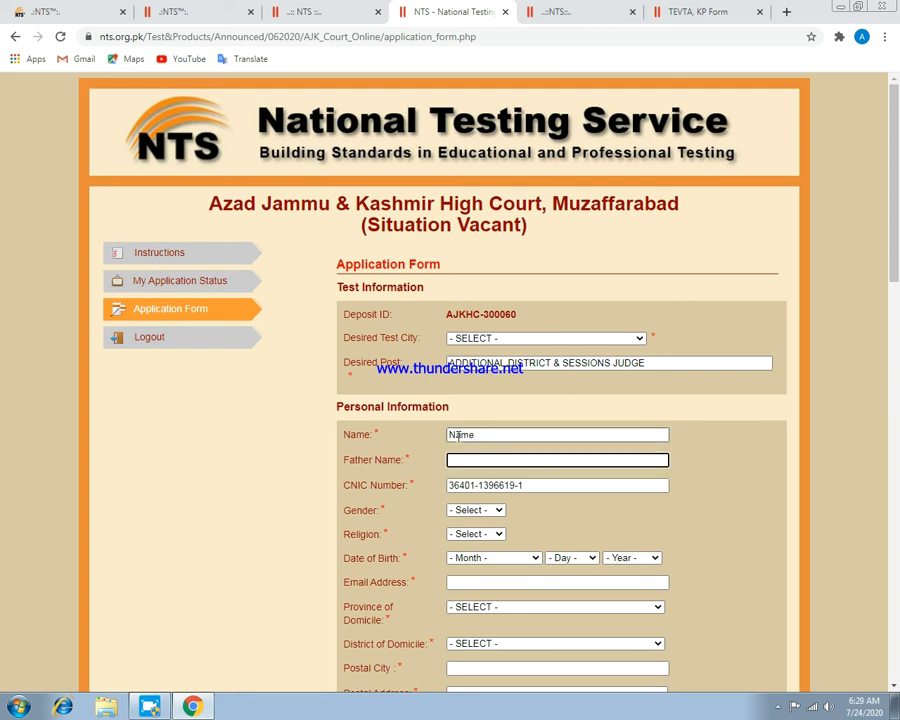
pyautogui.doubleClick(458, 435)
pyautogui.write('R')
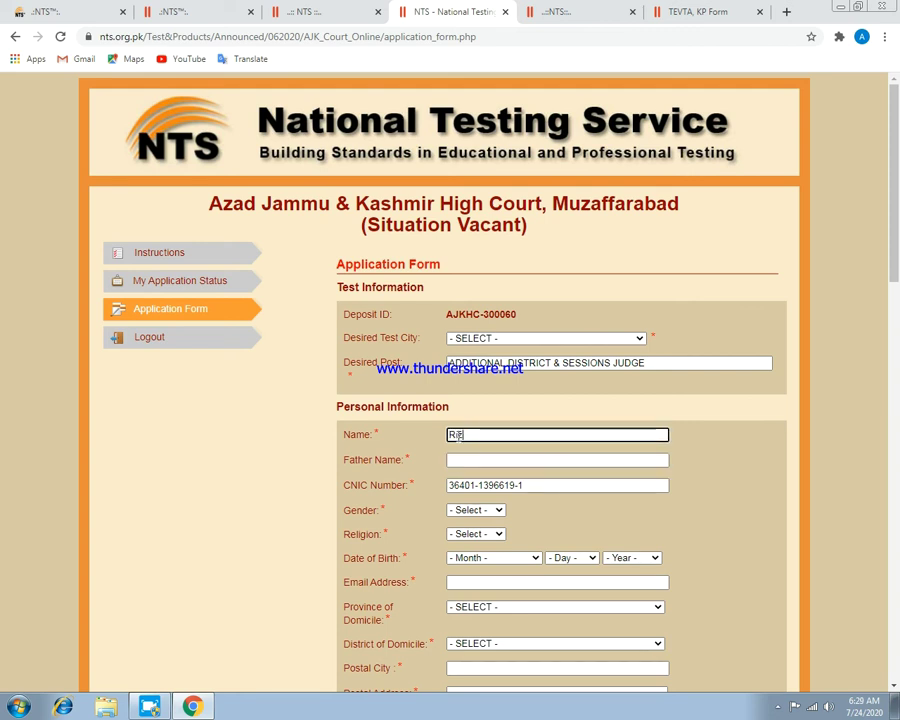
pyautogui.write('izwan')
pyautogui.press('Tab')
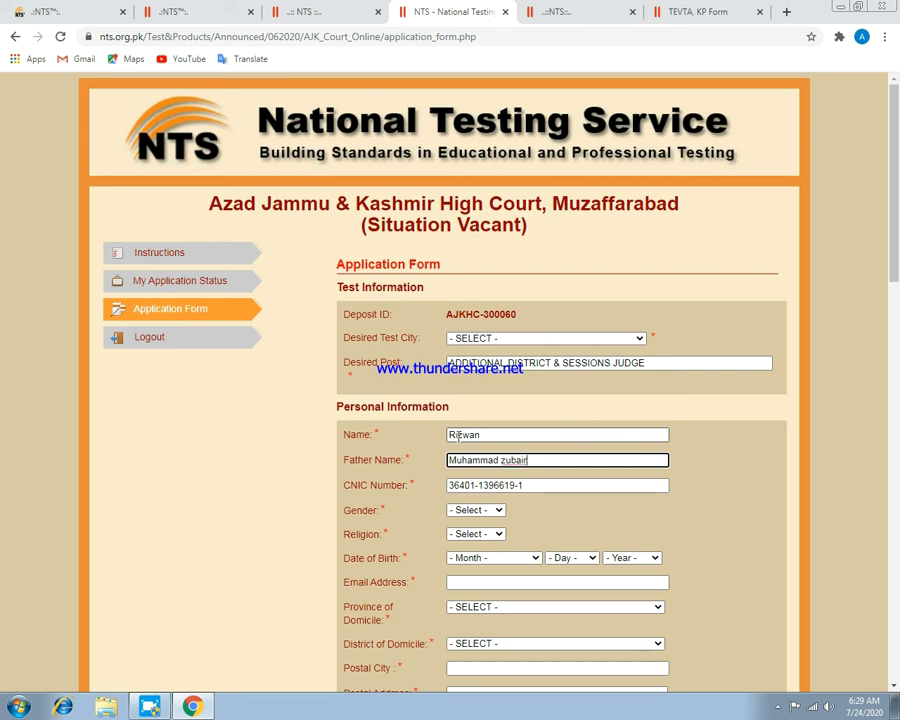
# Set Gender to MALE and Religion to MUSLIM.
pyautogui.click(455, 511)
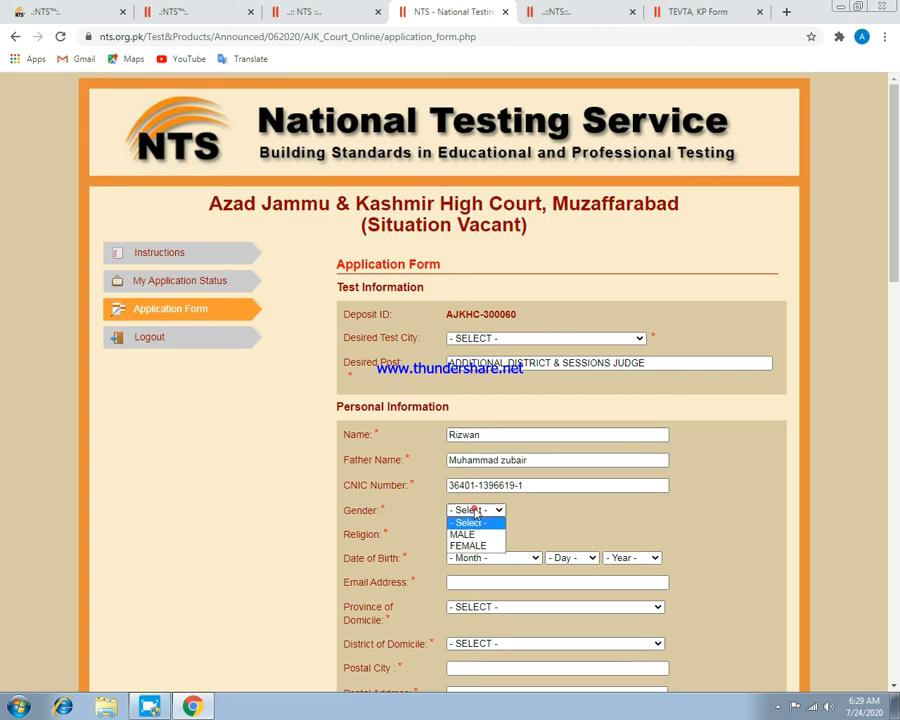
pyautogui.click(466, 529)
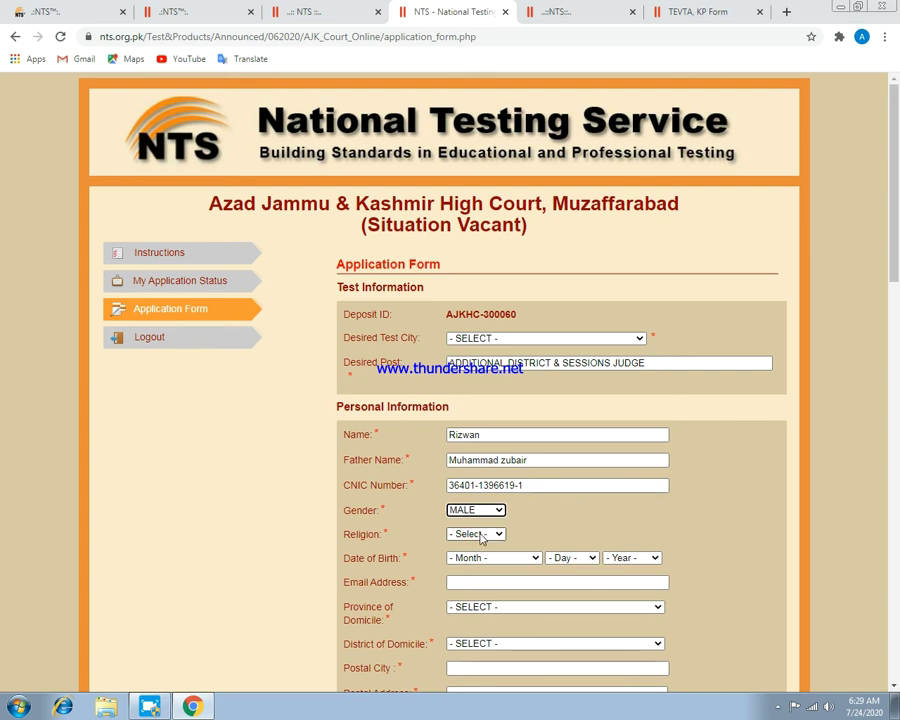
pyautogui.click(487, 534)
pyautogui.click(466, 560)
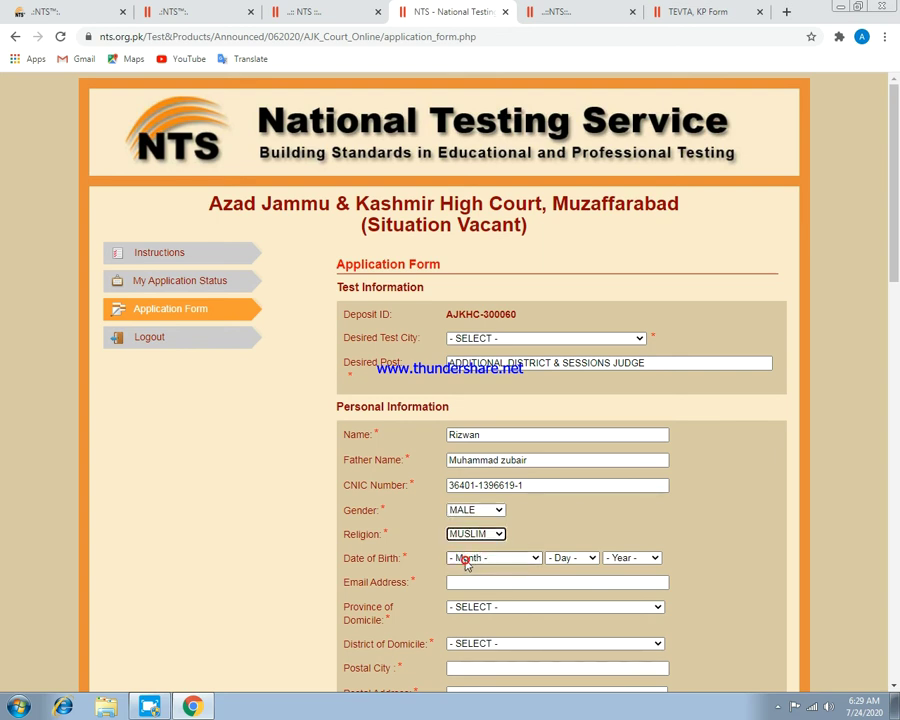
pyautogui.click(512, 565)
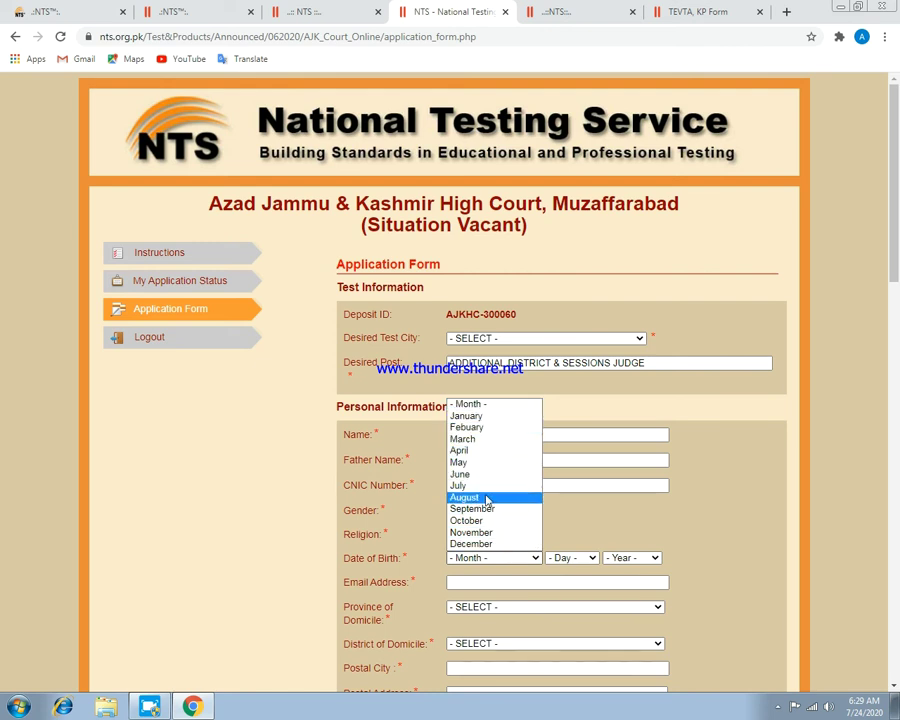
pyautogui.click(488, 474)
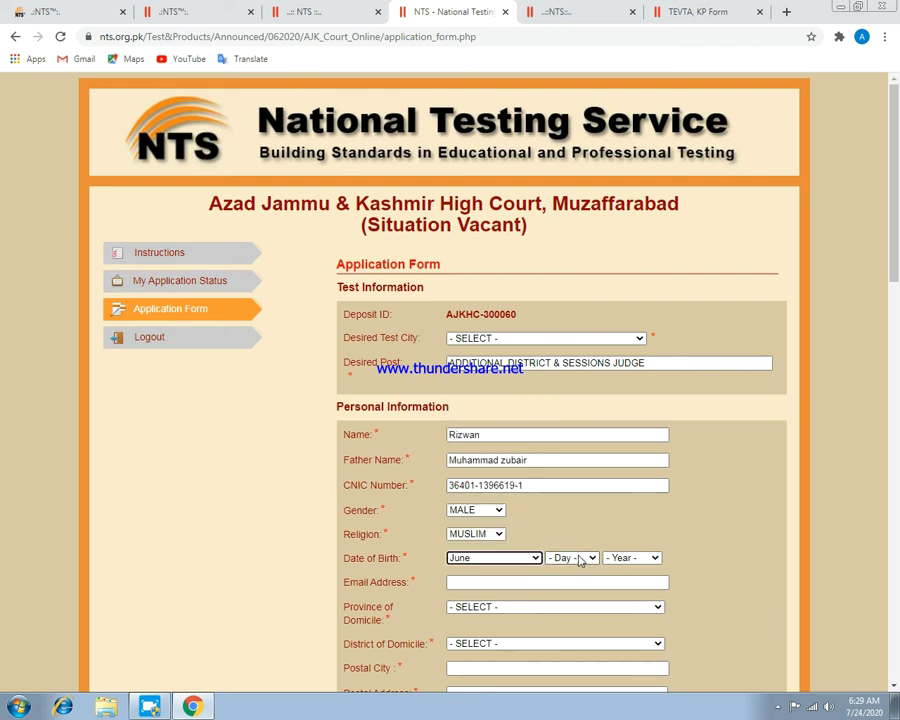
pyautogui.click(577, 557)
pyautogui.click(555, 324)
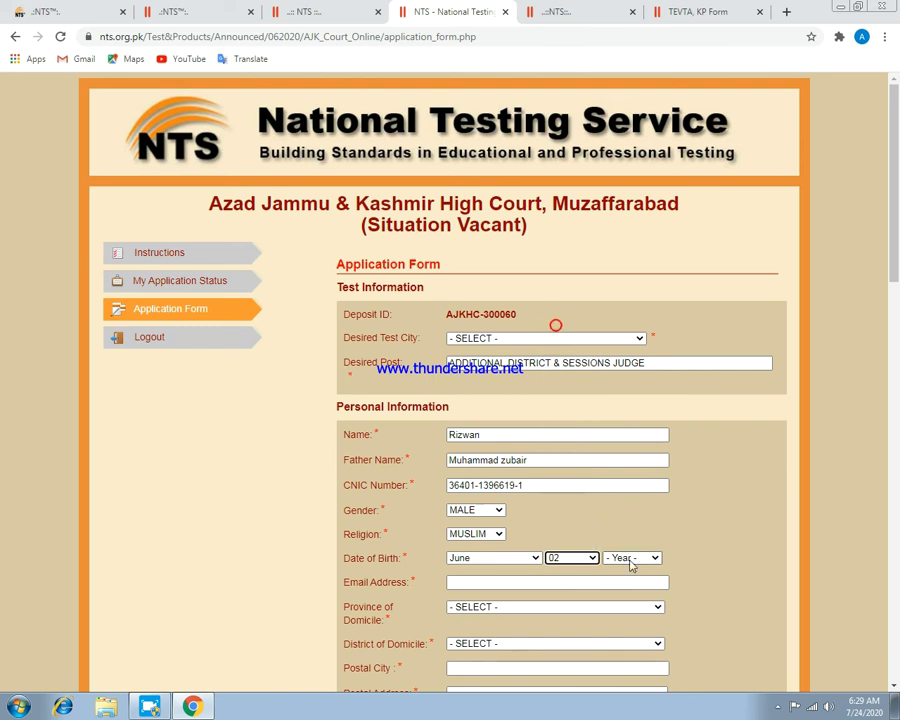
pyautogui.click(628, 558)
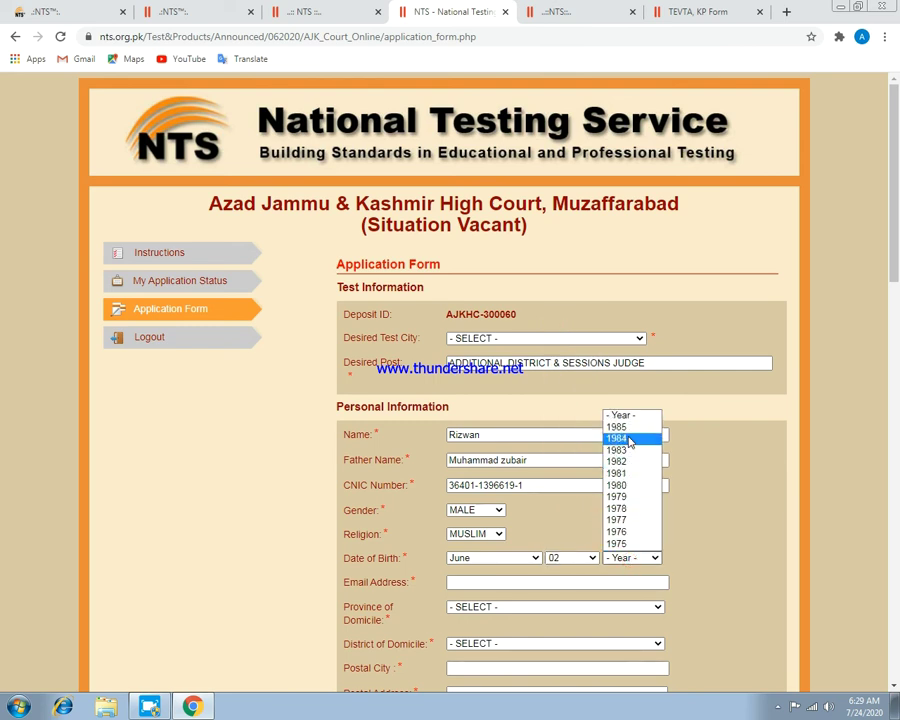
pyautogui.click(634, 558)
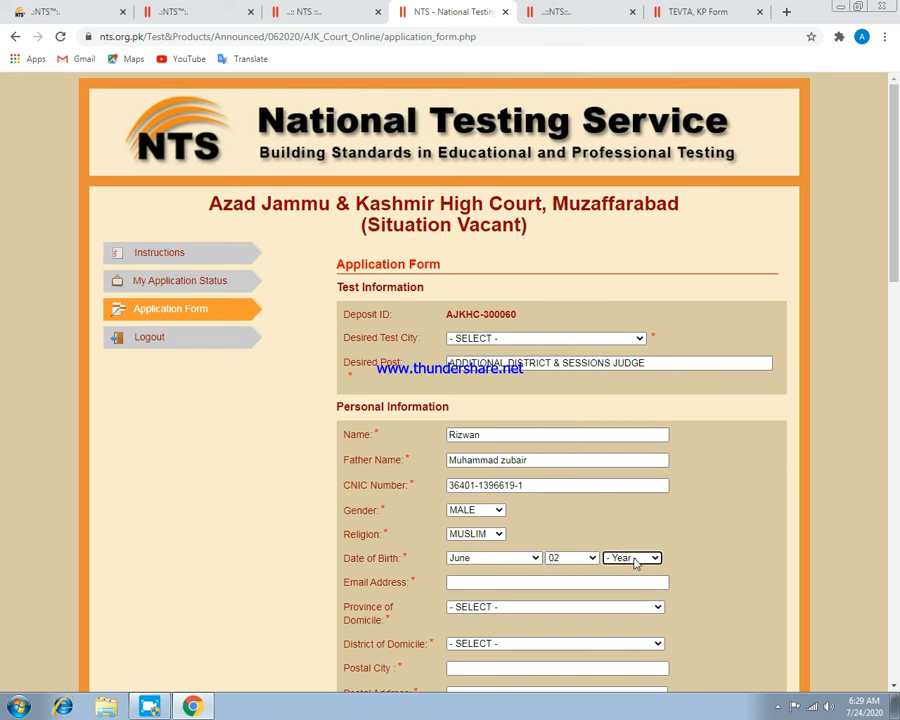
pyautogui.click(634, 558)
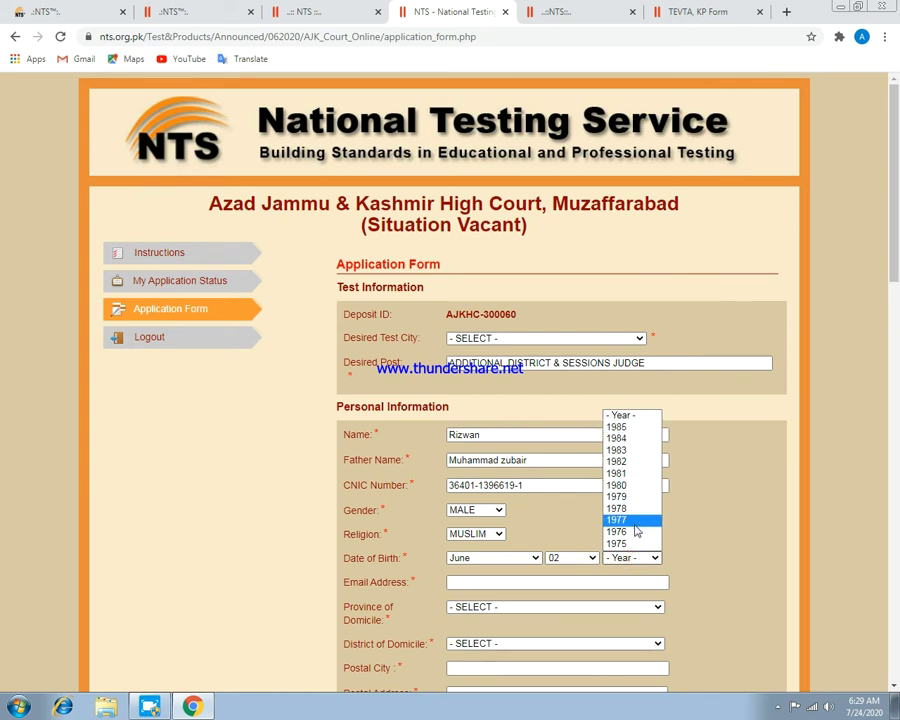
pyautogui.click(622, 559)
pyautogui.click(624, 560)
pyautogui.click(624, 562)
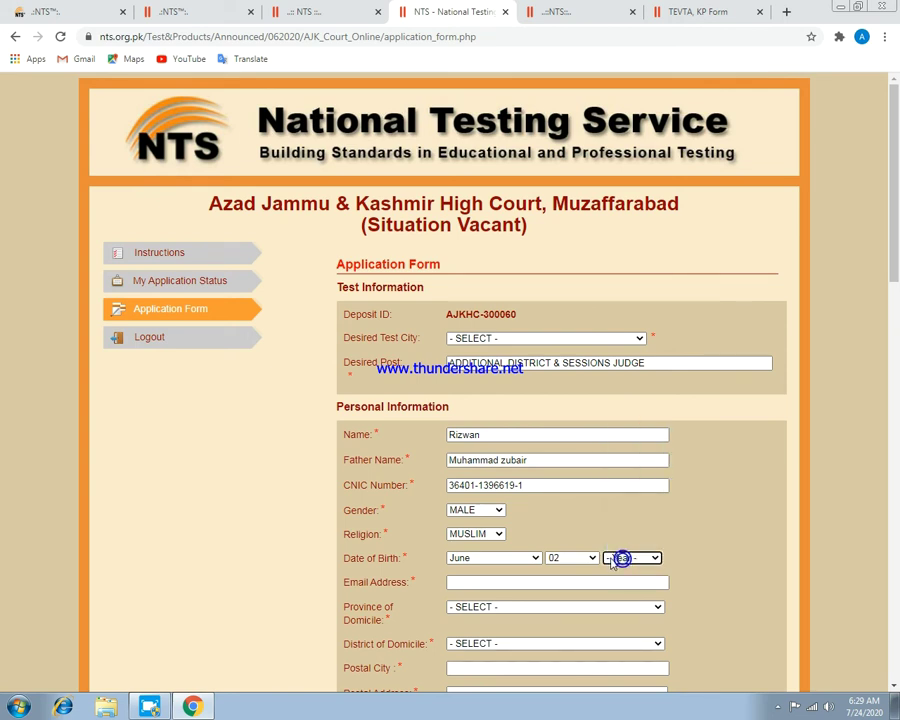
pyautogui.click(624, 560)
pyautogui.click(625, 560)
pyautogui.click(626, 560)
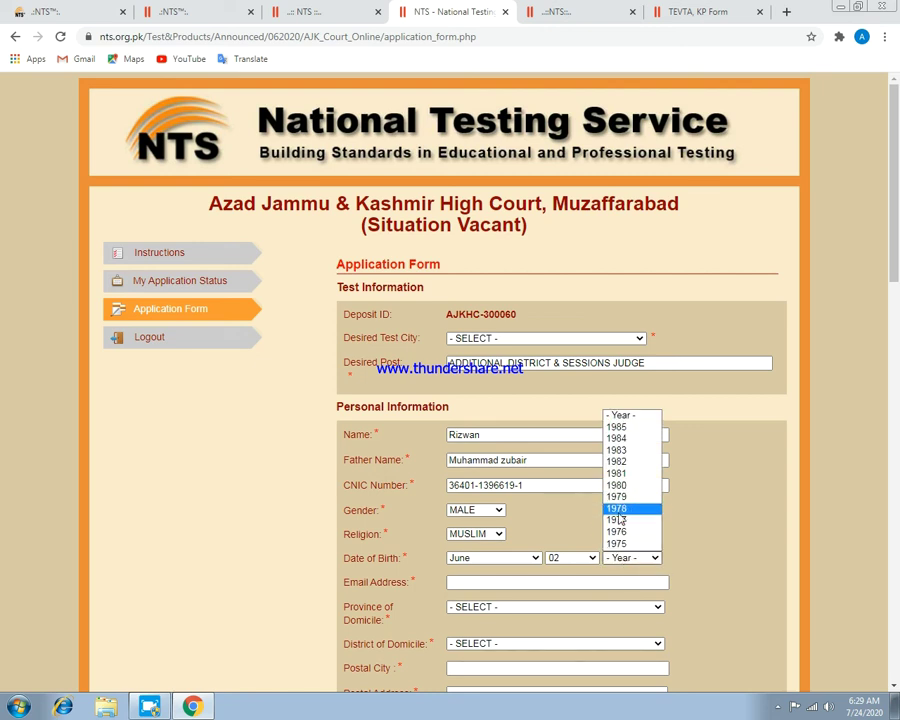
pyautogui.click(619, 427)
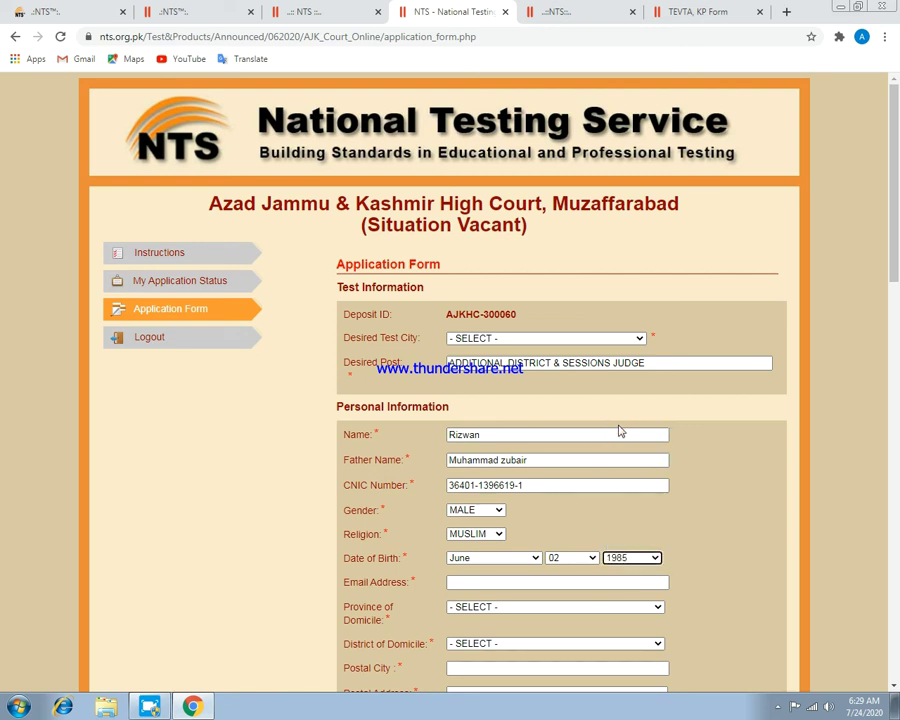
pyautogui.click(452, 580)
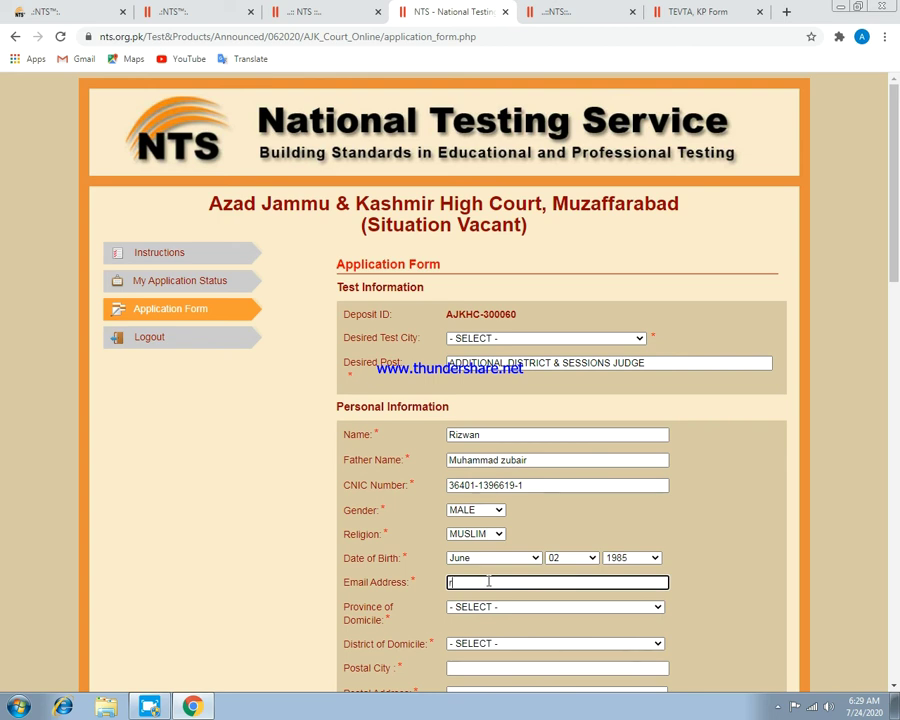
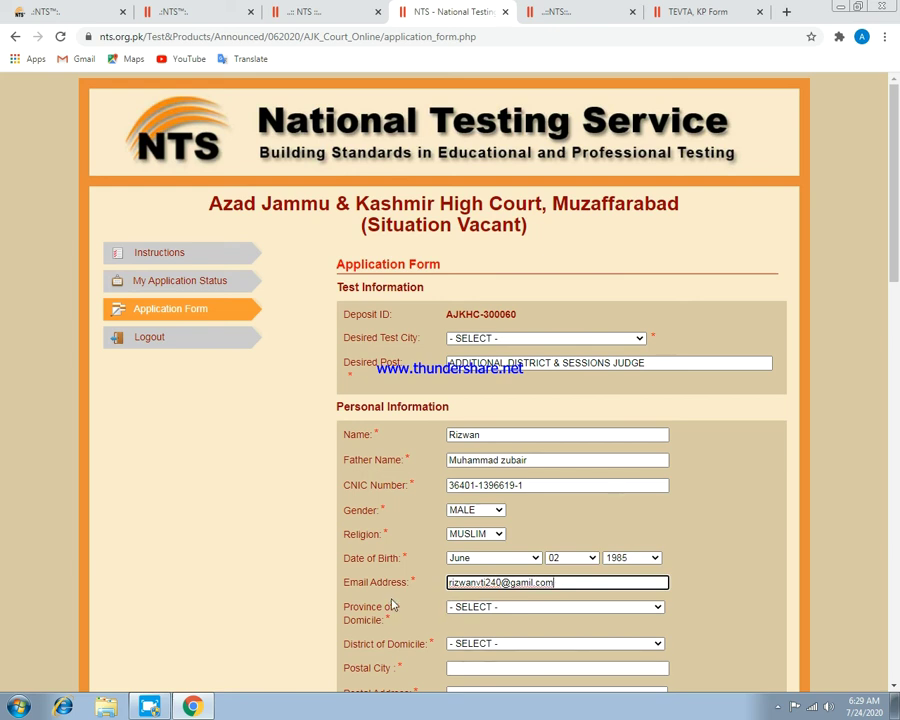
# Type the applicant's e-mail address, correcting a mistyped character.
pyautogui.scroll(-2, 400, 598)
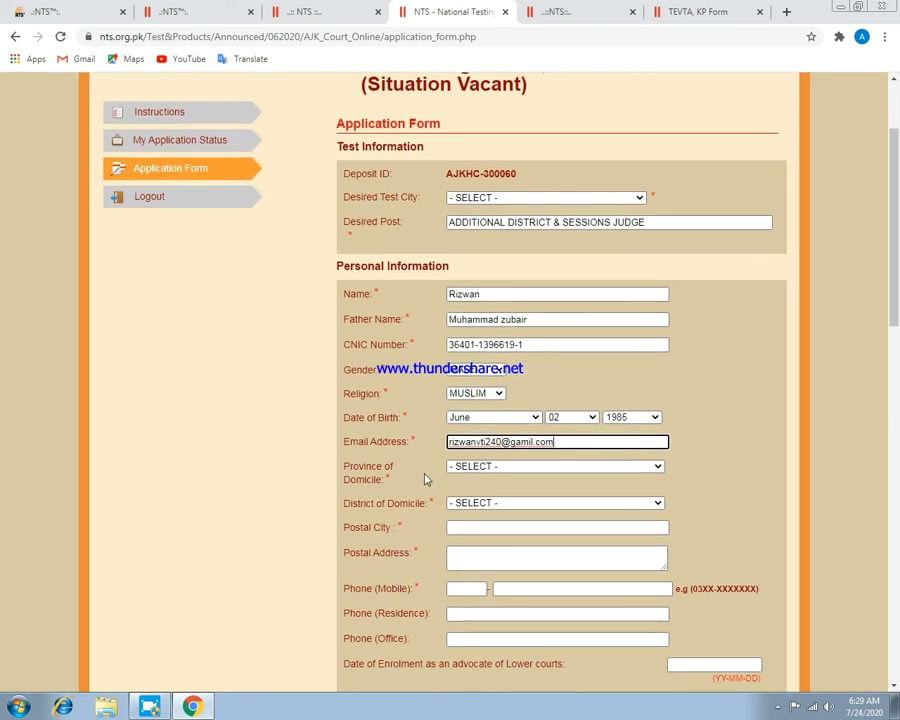
# Set Province of Domicile to AJK and District of Domicile to Haveli, then enter the postal city.
pyautogui.click(520, 466)
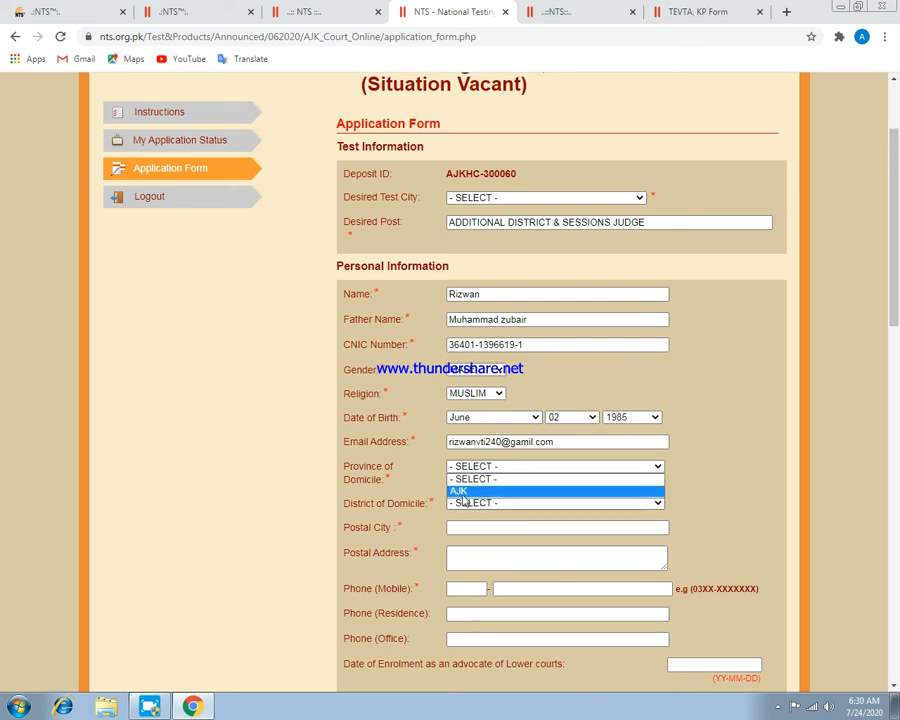
pyautogui.click(480, 491)
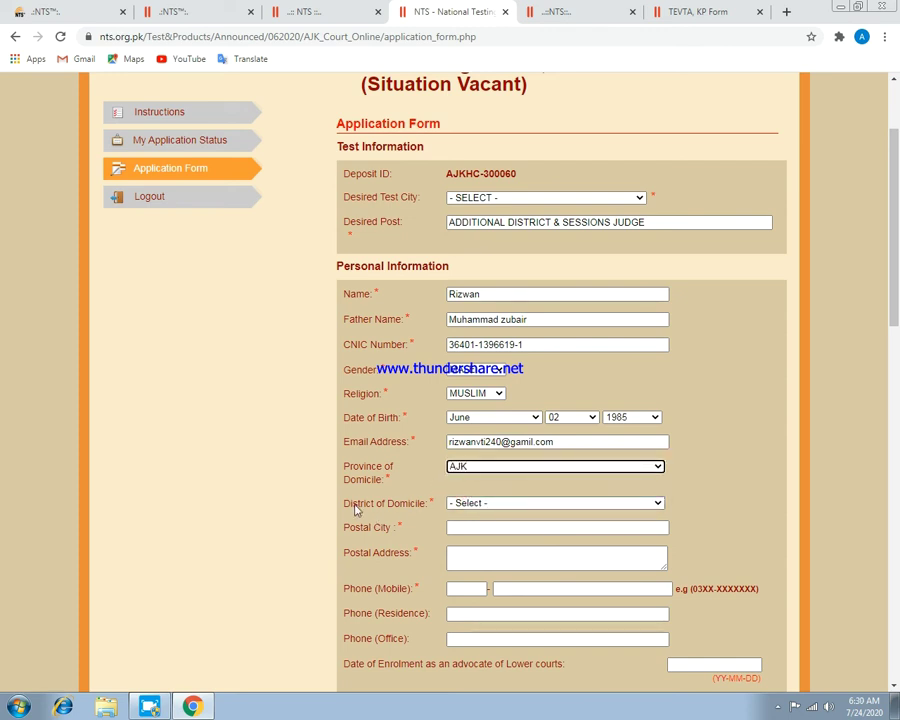
pyautogui.click(508, 503)
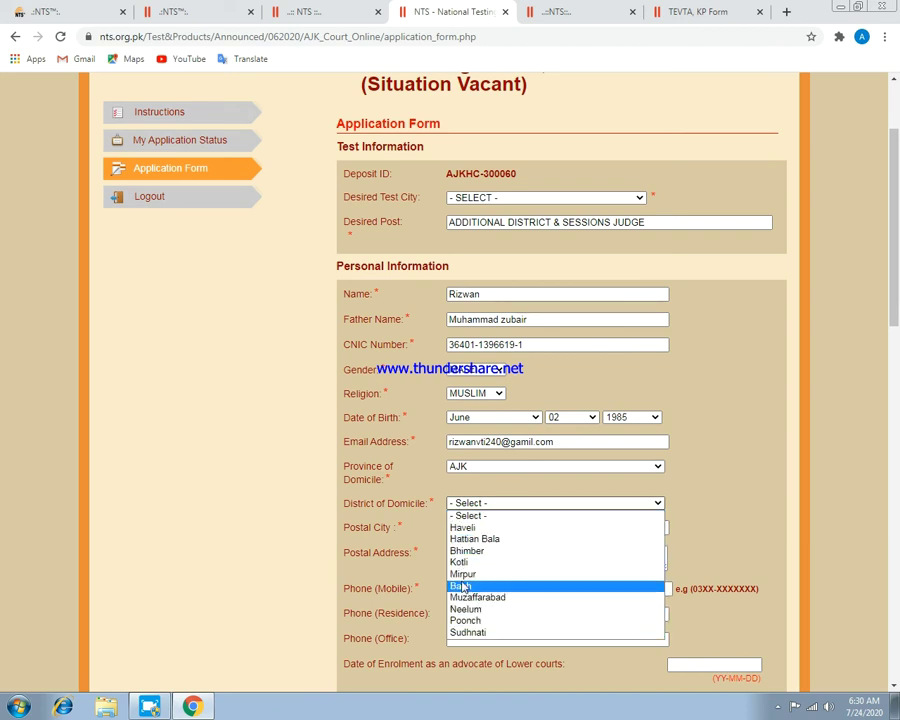
pyautogui.click(466, 530)
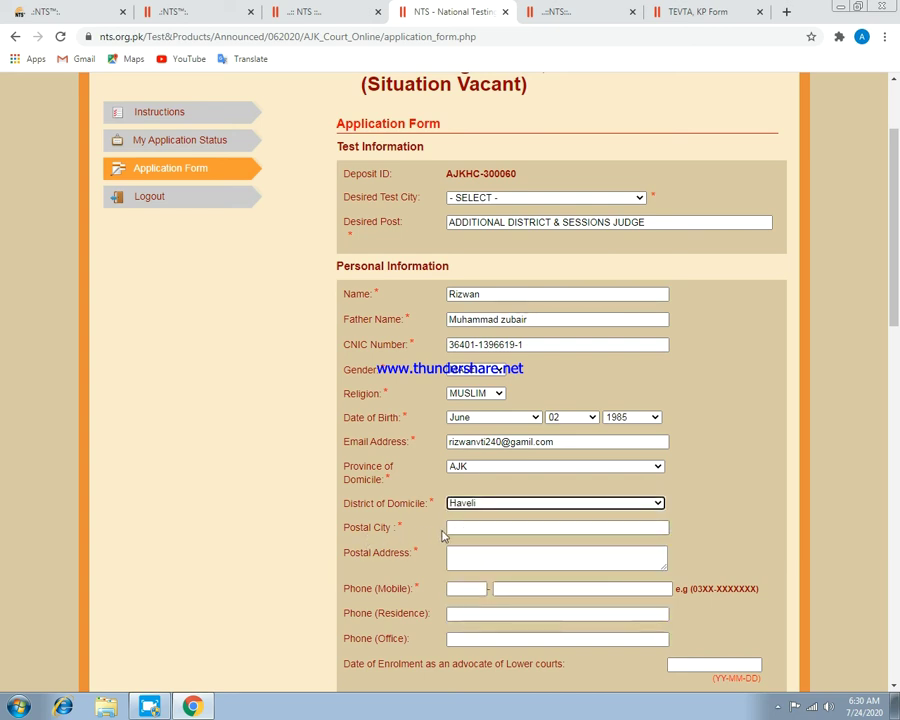
pyautogui.click(469, 529)
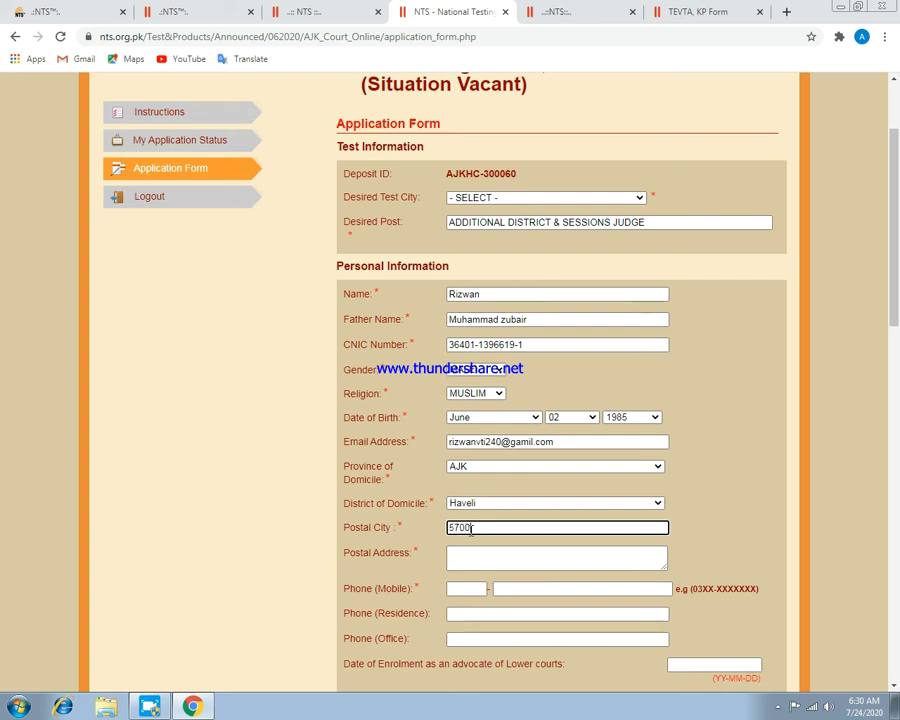
pyautogui.click(489, 557)
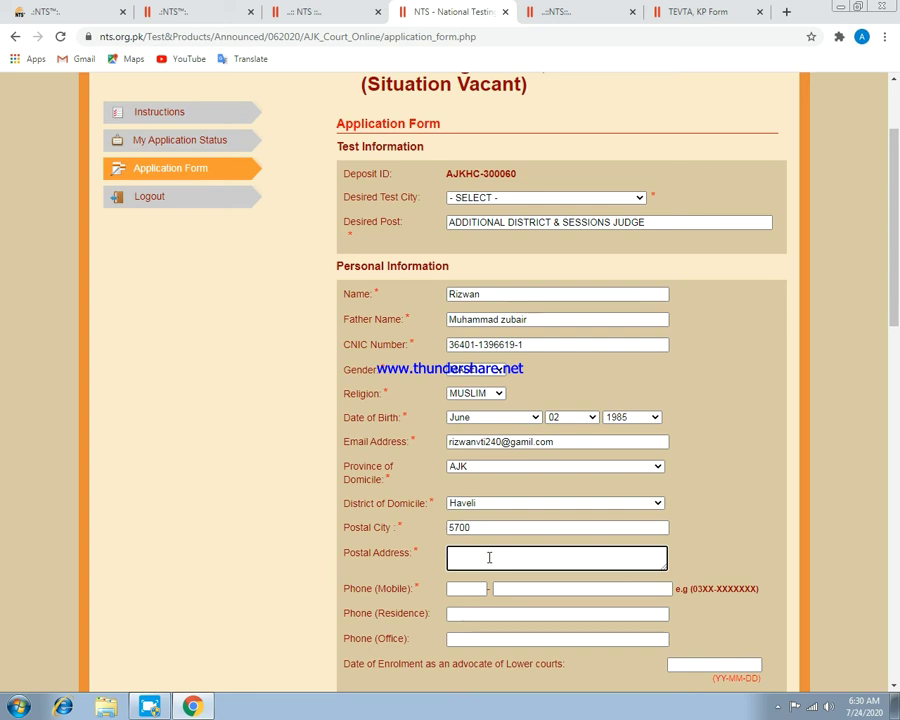
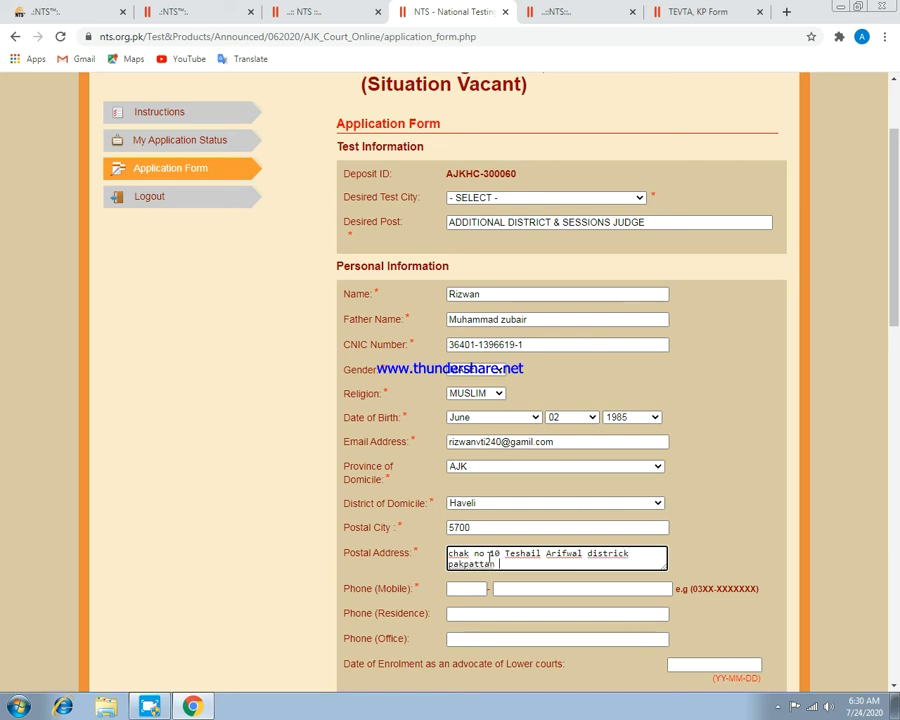
# Fill in the mobile code and mobile number boxes, correcting mistyped digits.
pyautogui.click(458, 589)
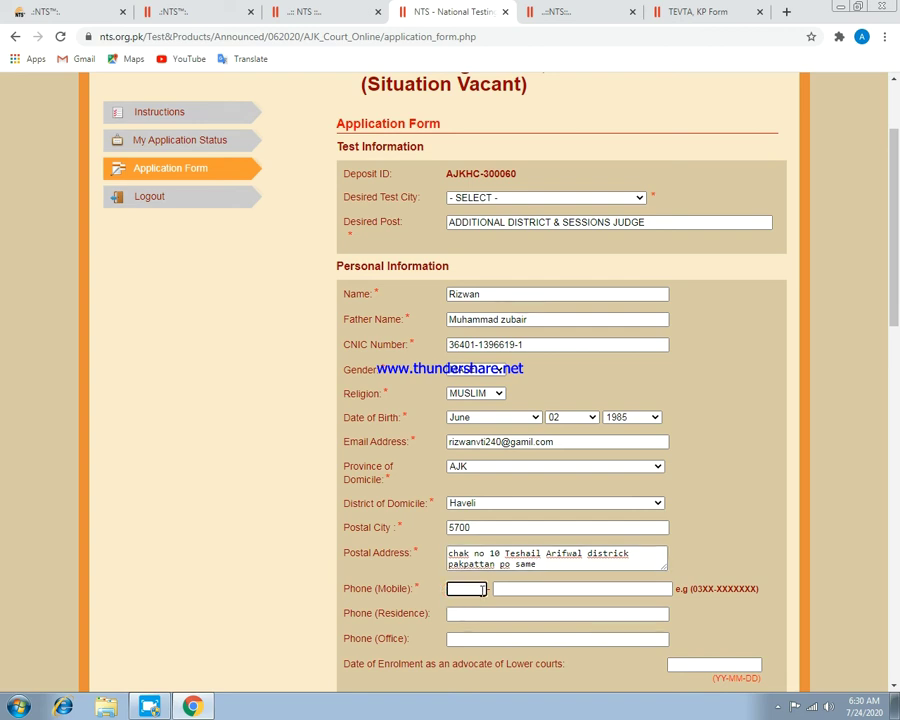
pyautogui.write('92')
pyautogui.click(537, 595)
pyautogui.write('030')
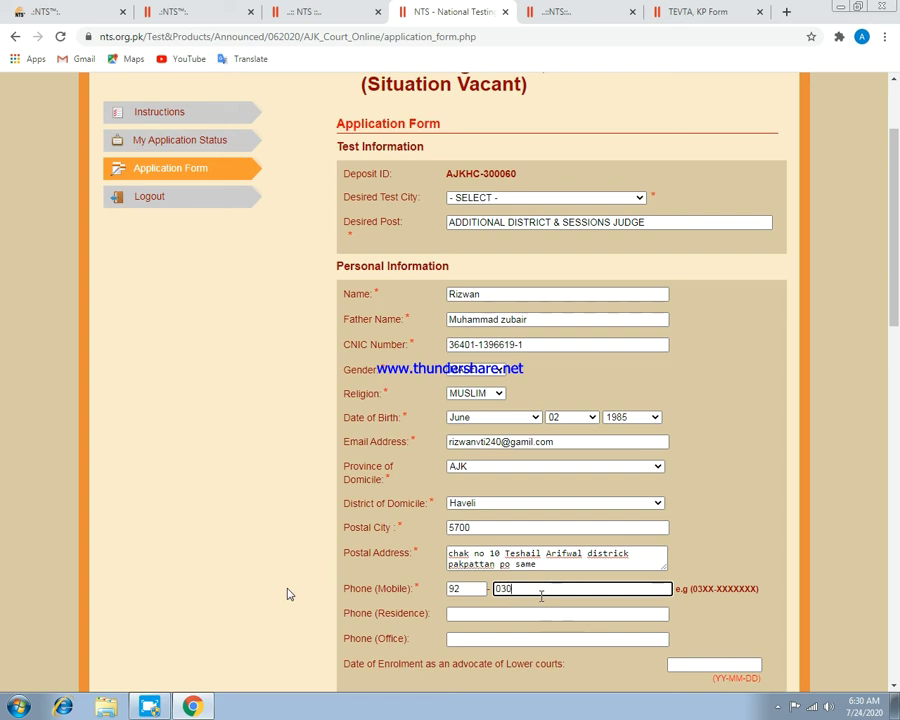
pyautogui.write('5072')
pyautogui.click(470, 589)
pyautogui.press('BackSpace')
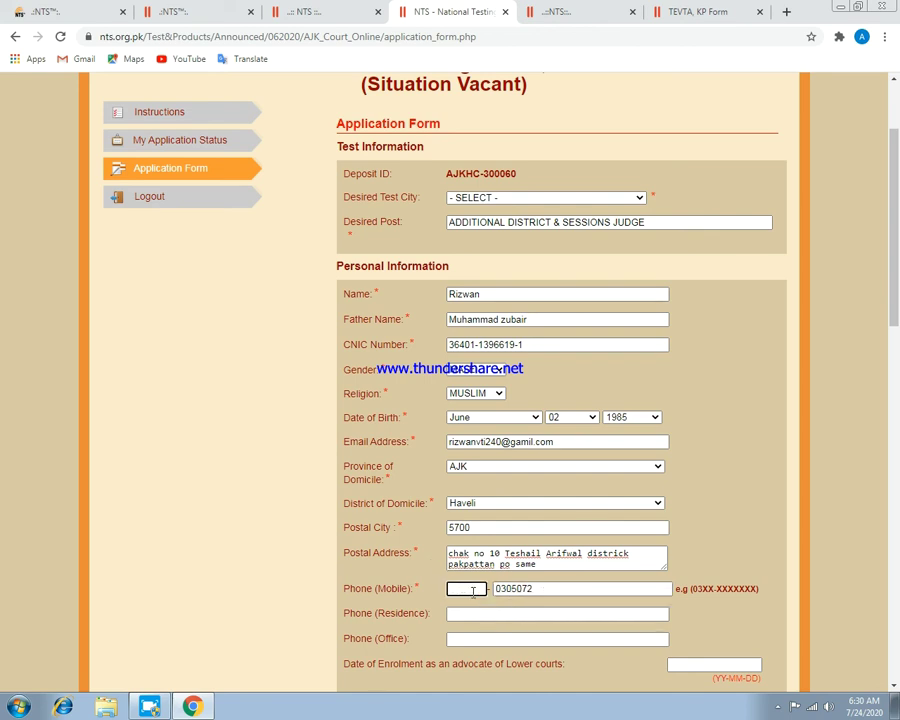
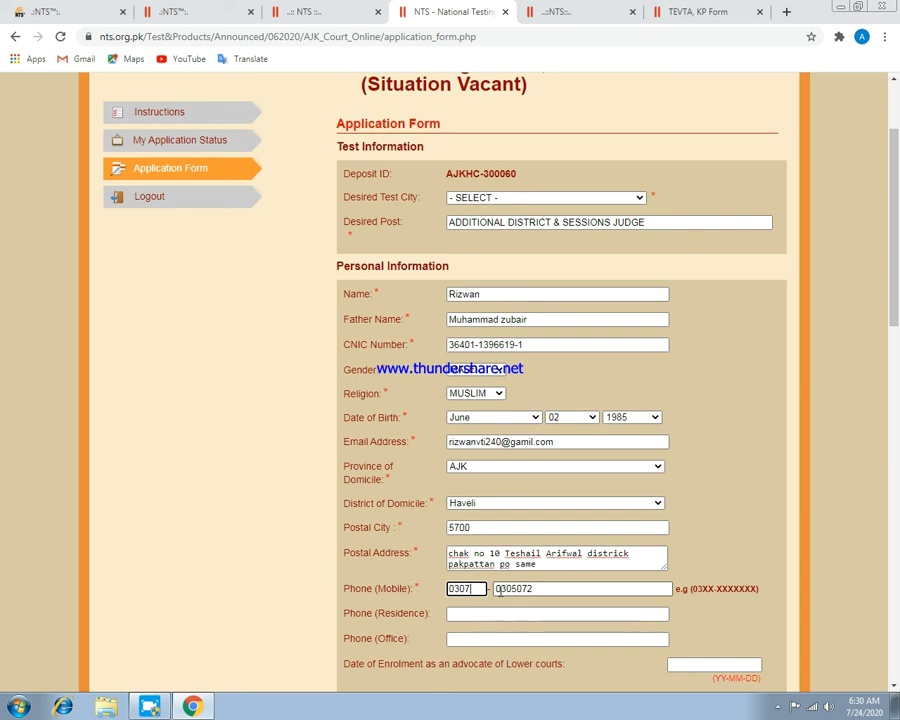
pyautogui.press('Tab')
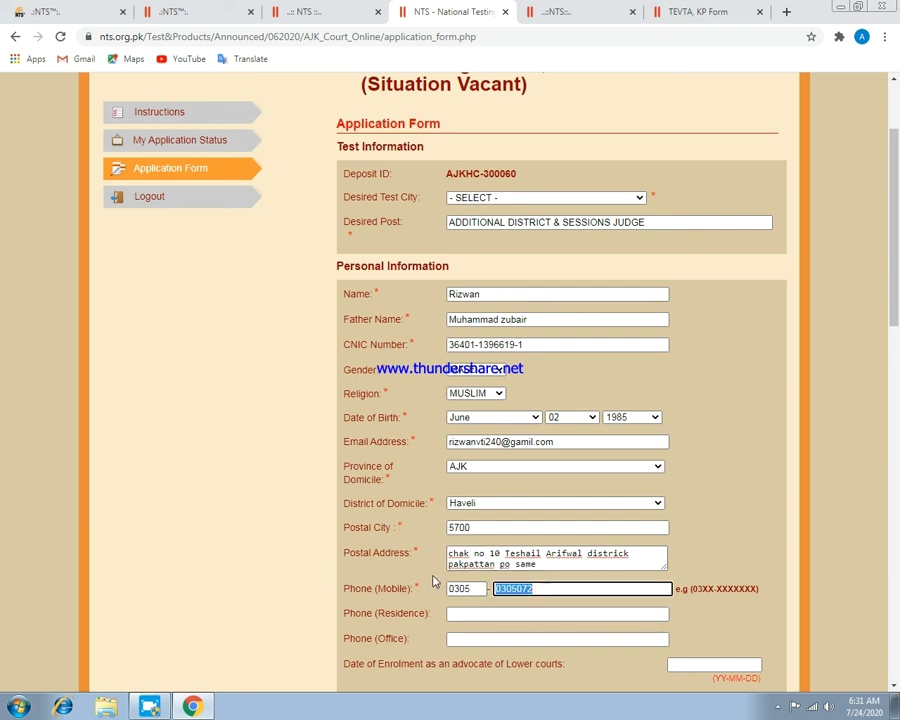
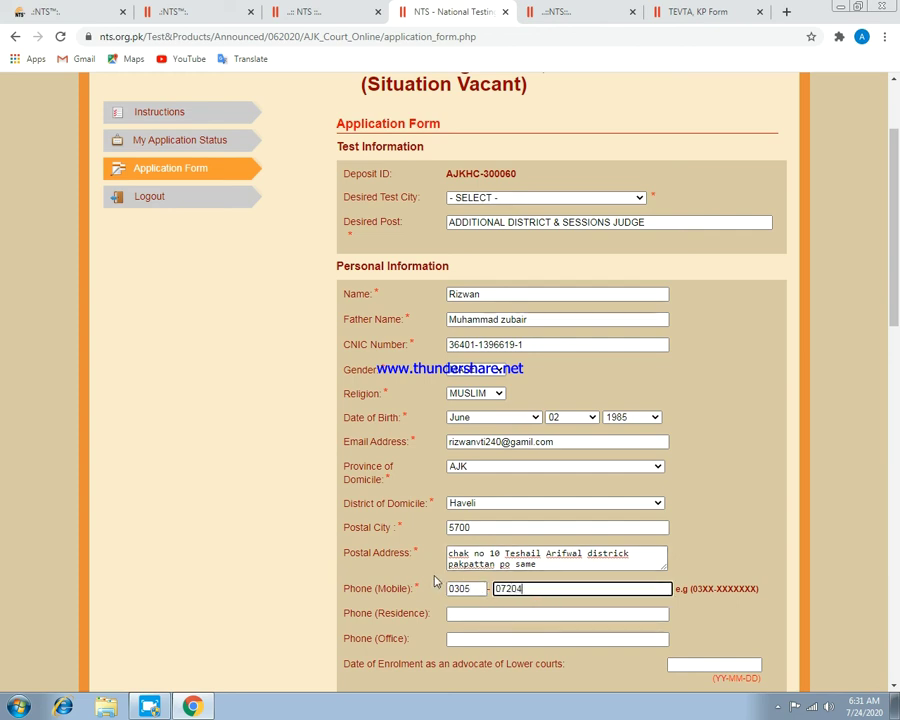
pyautogui.scroll(-2, 428, 590)
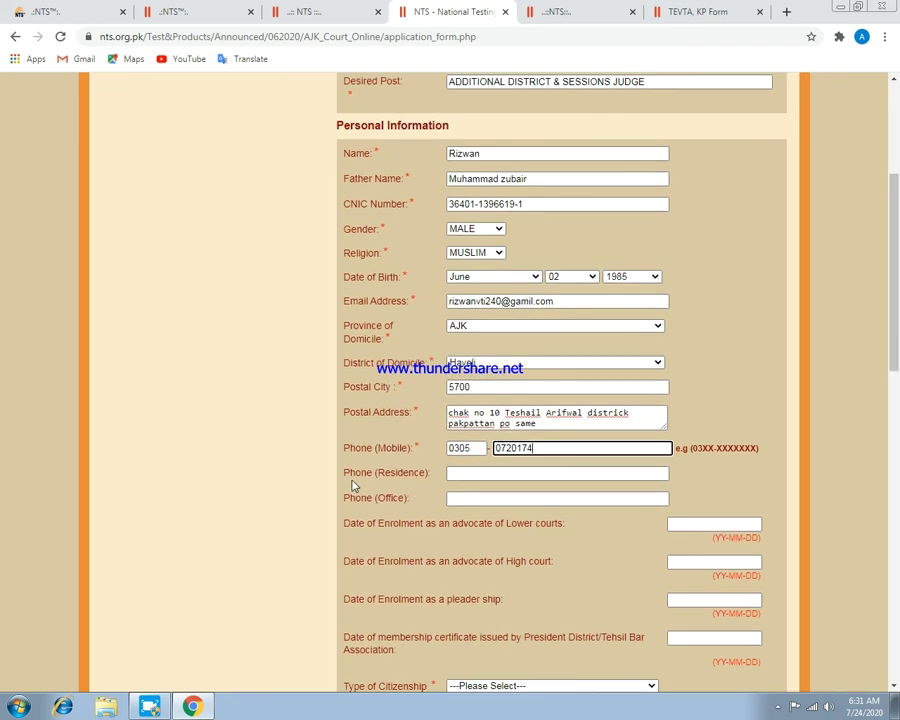
# Enter the applicant's residence and office phone numbers in the Phone fields.
pyautogui.click(461, 476)
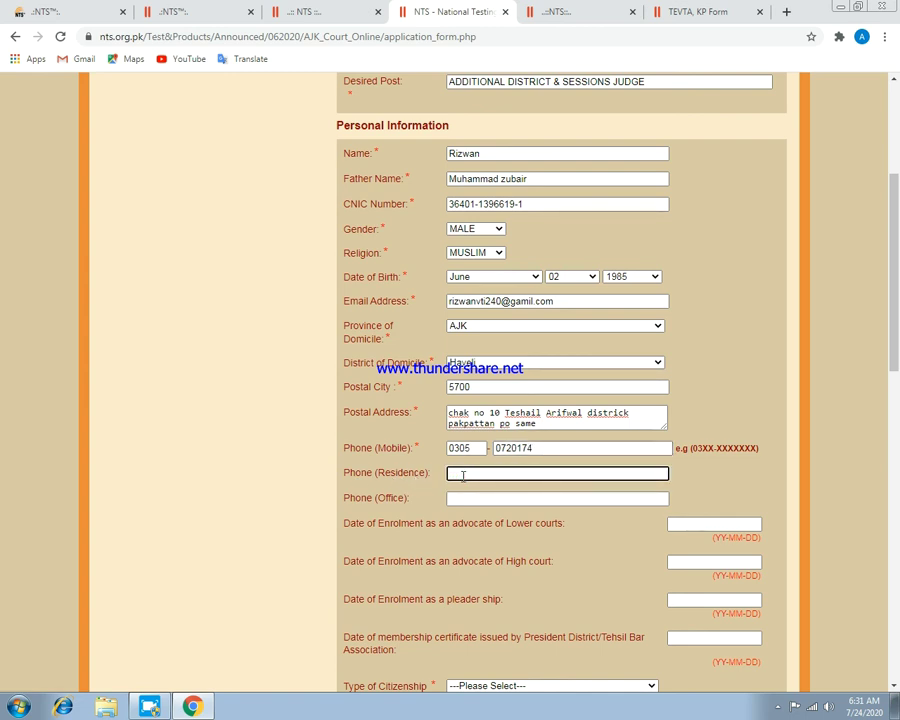
pyautogui.click(451, 497)
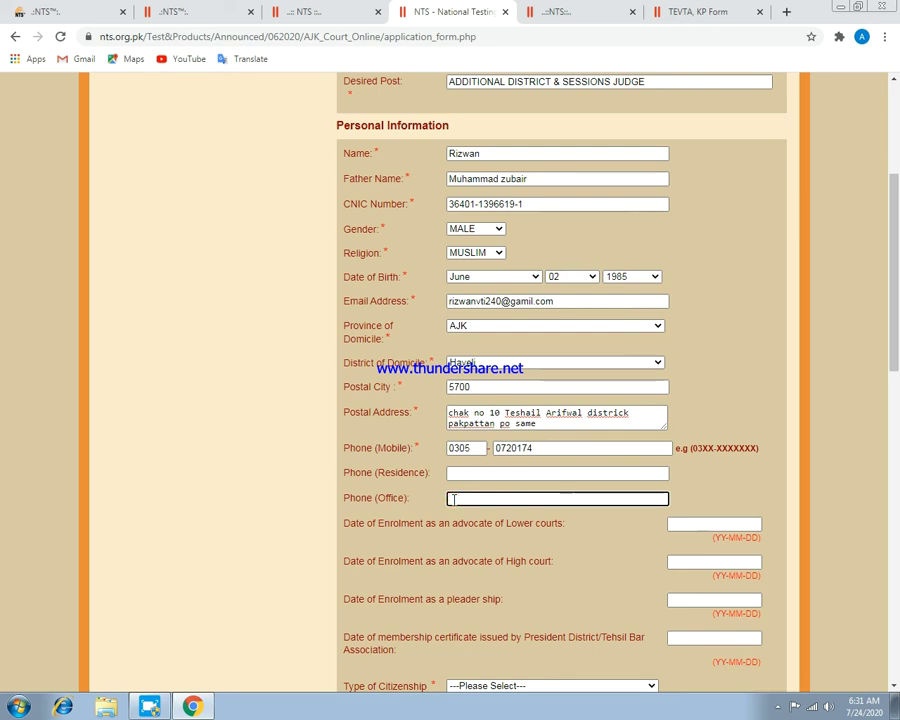
pyautogui.click(466, 474)
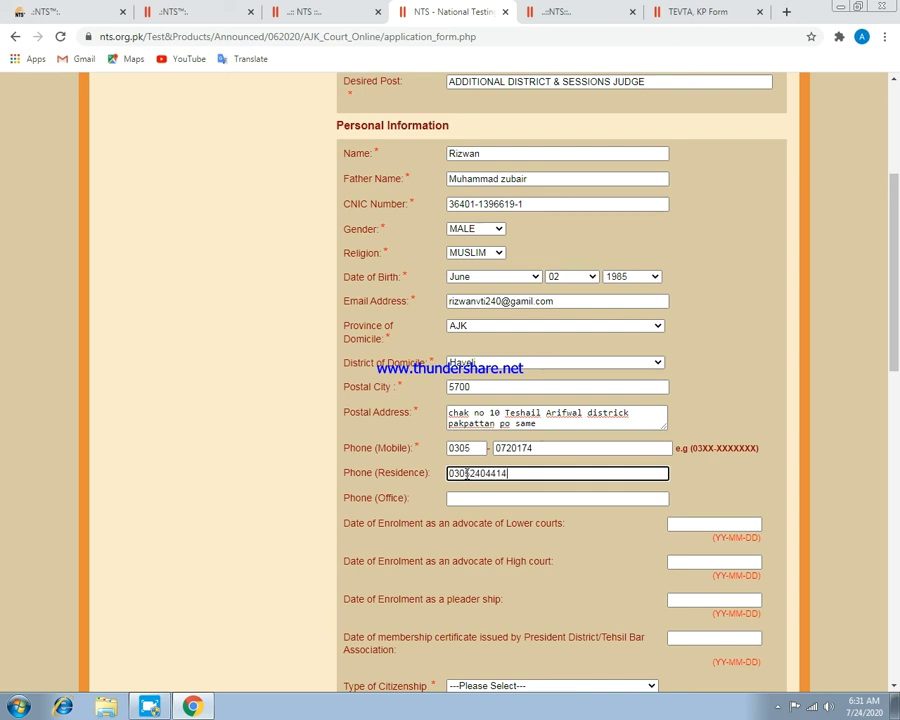
pyautogui.press('Tab')
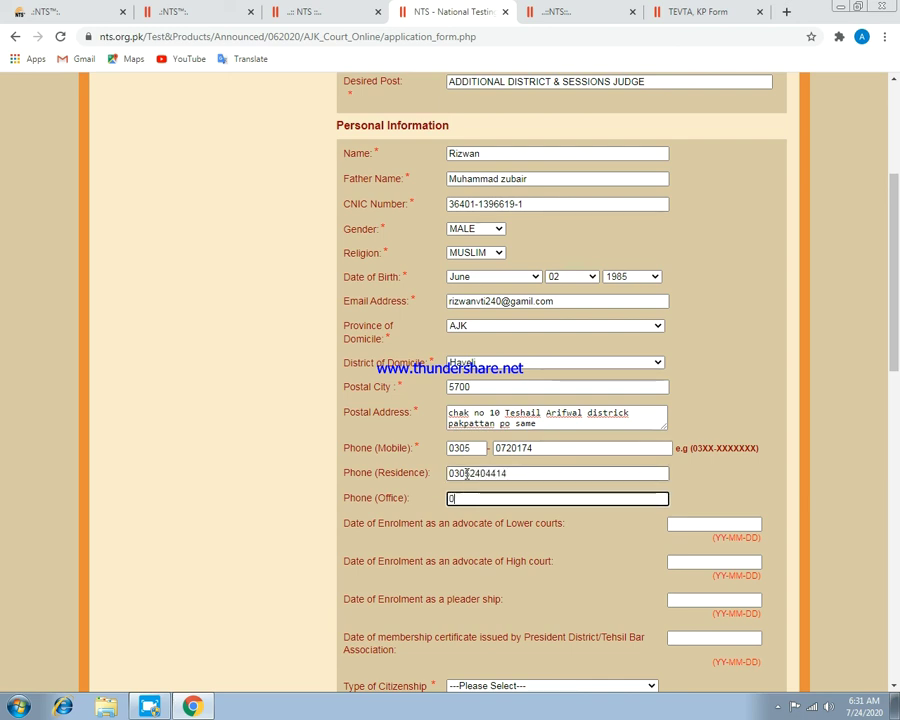
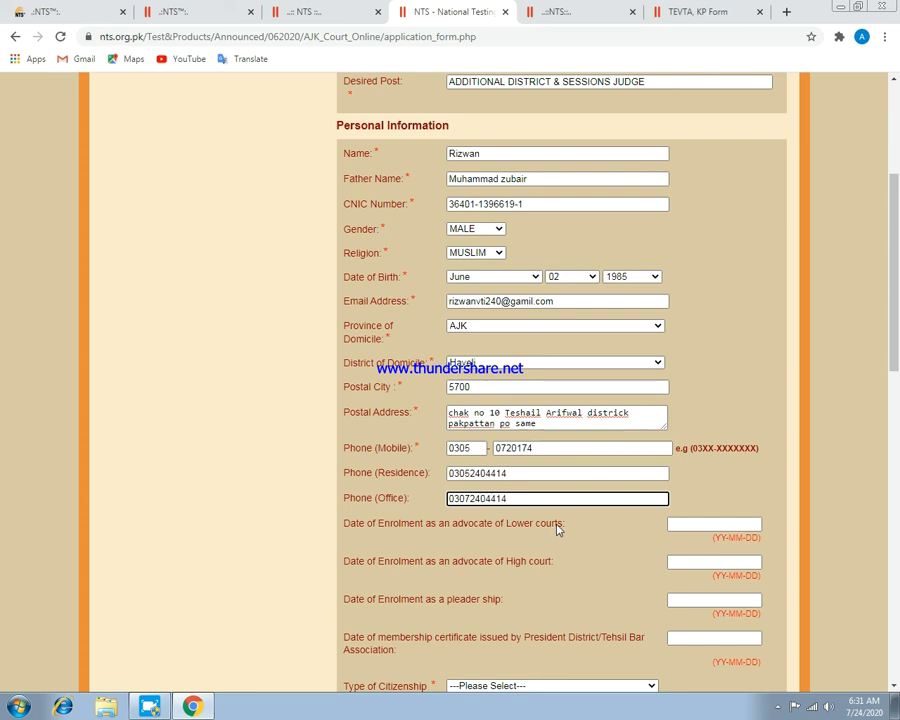
pyautogui.click(699, 524)
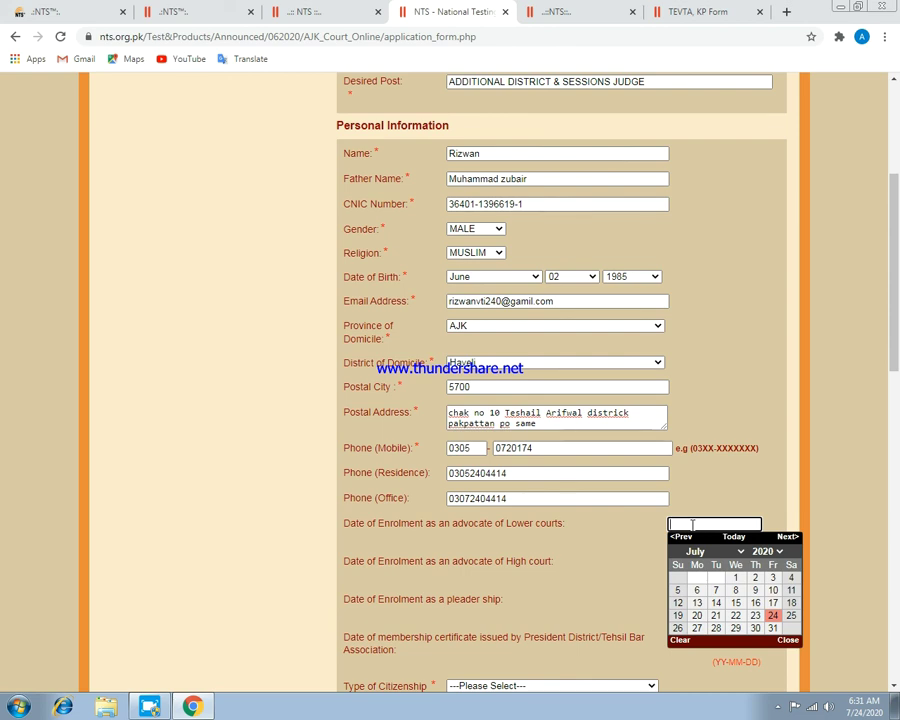
pyautogui.click(580, 598)
pyautogui.scroll(-2, 634, 578)
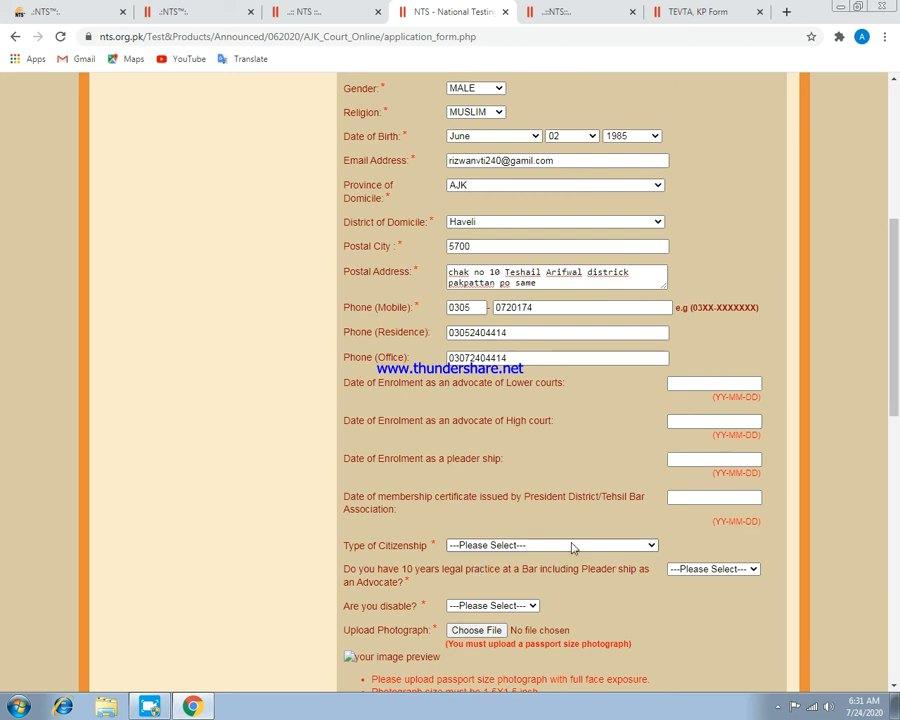
pyautogui.scroll(-3, 405, 400)
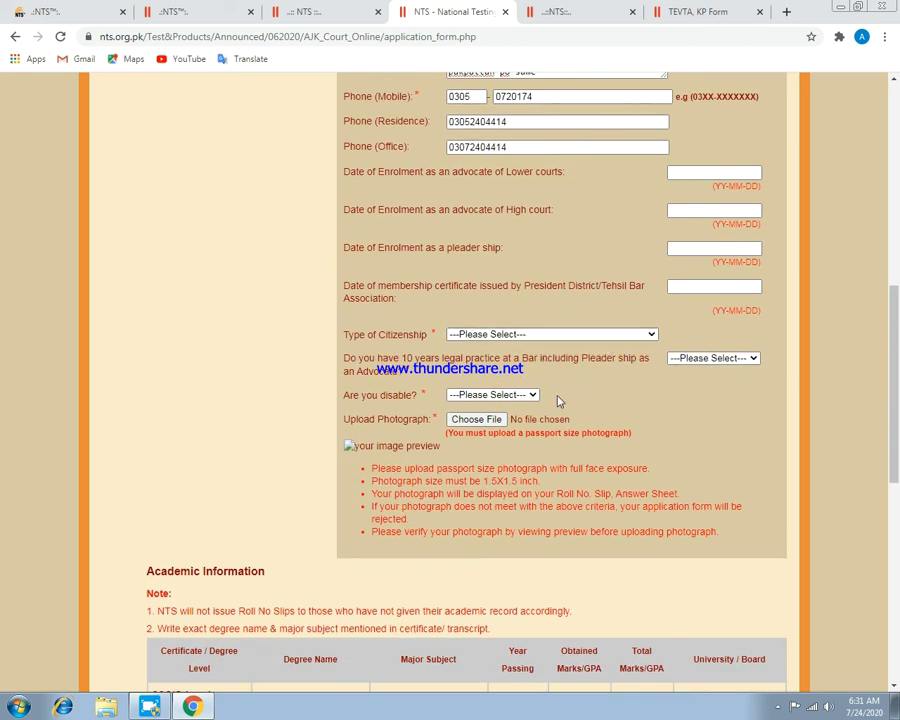
pyautogui.click(483, 419)
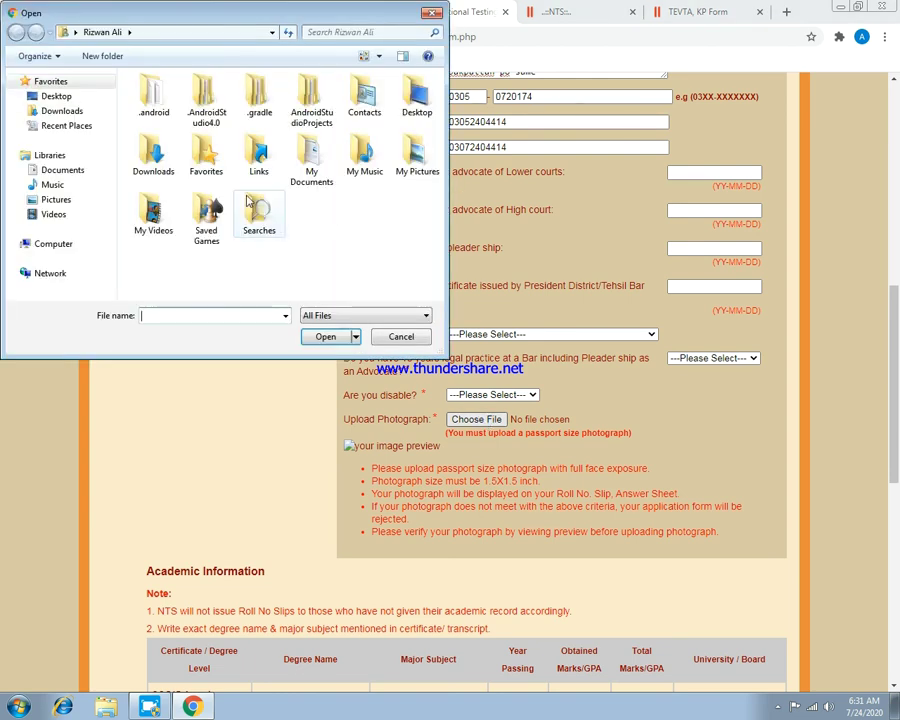
pyautogui.click(423, 15)
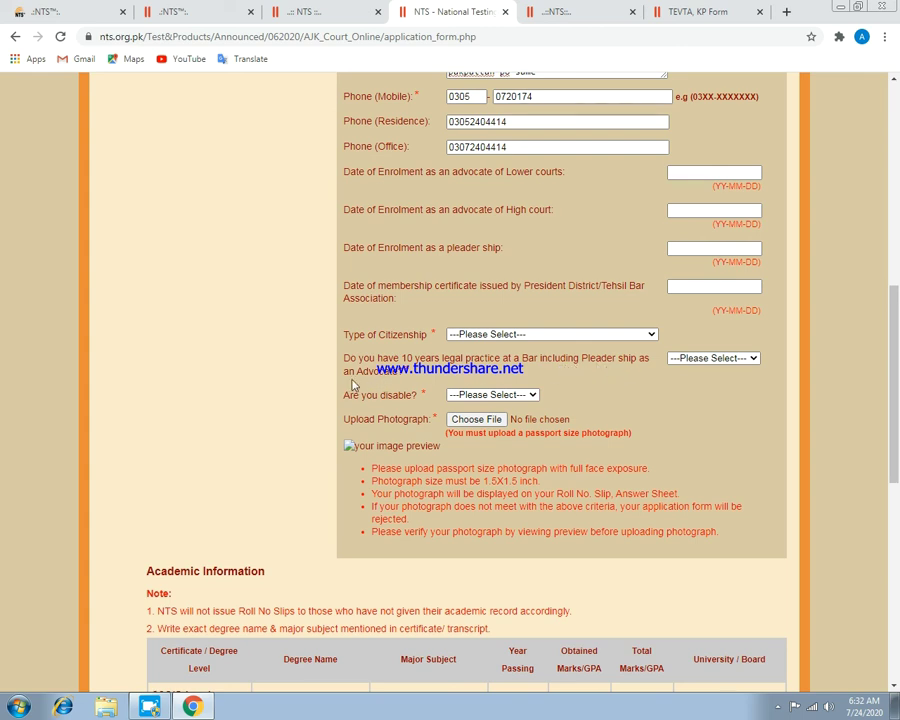
# Answer YES to 10 years legal practice, then bring the Academic Information table into view.
pyautogui.click(714, 358)
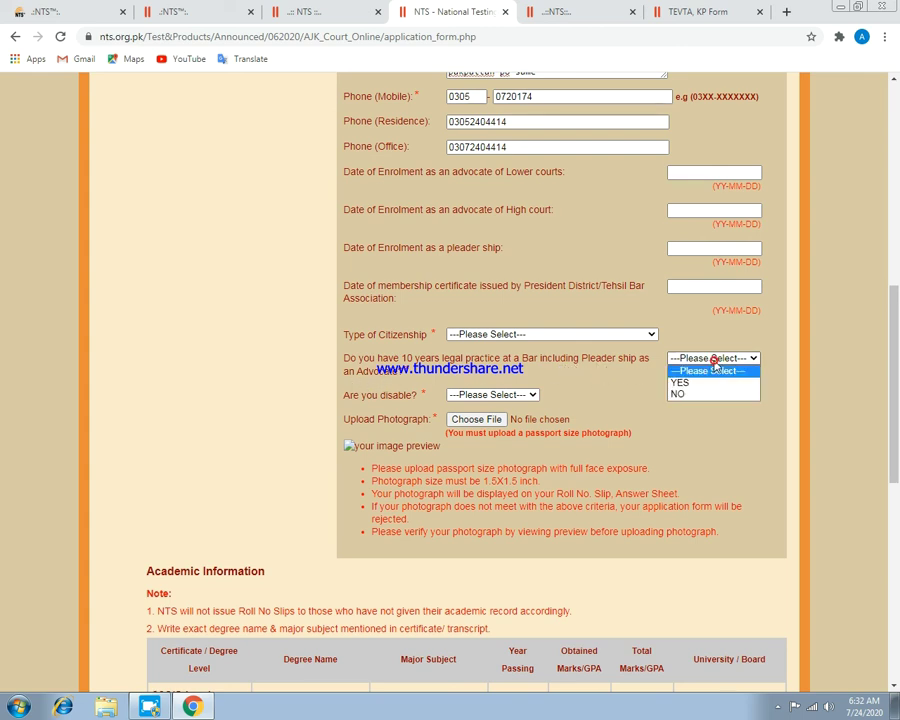
pyautogui.click(711, 383)
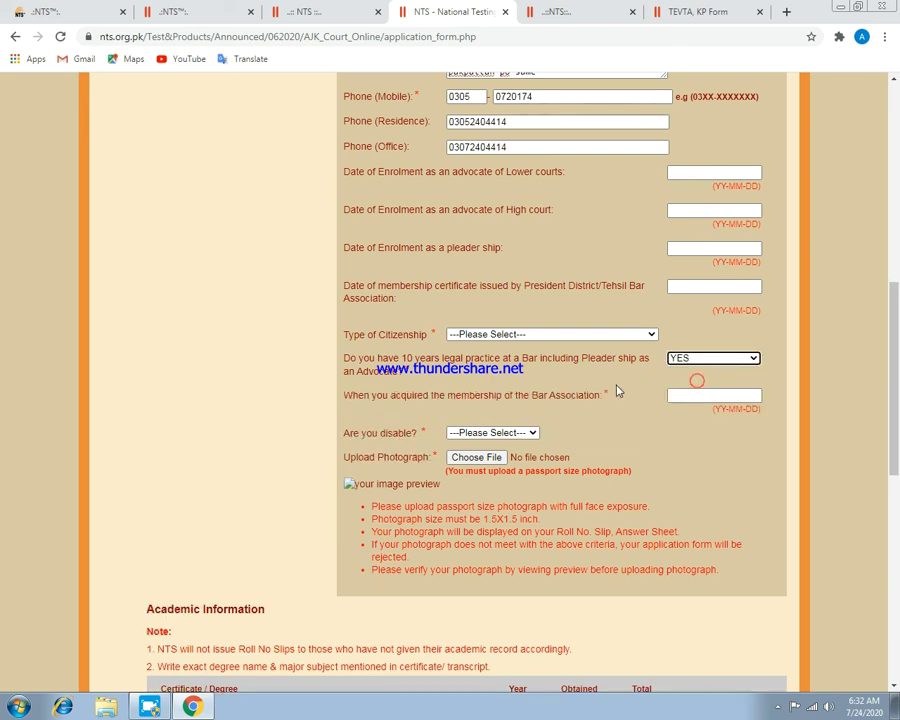
pyautogui.scroll(6, 500, 390)
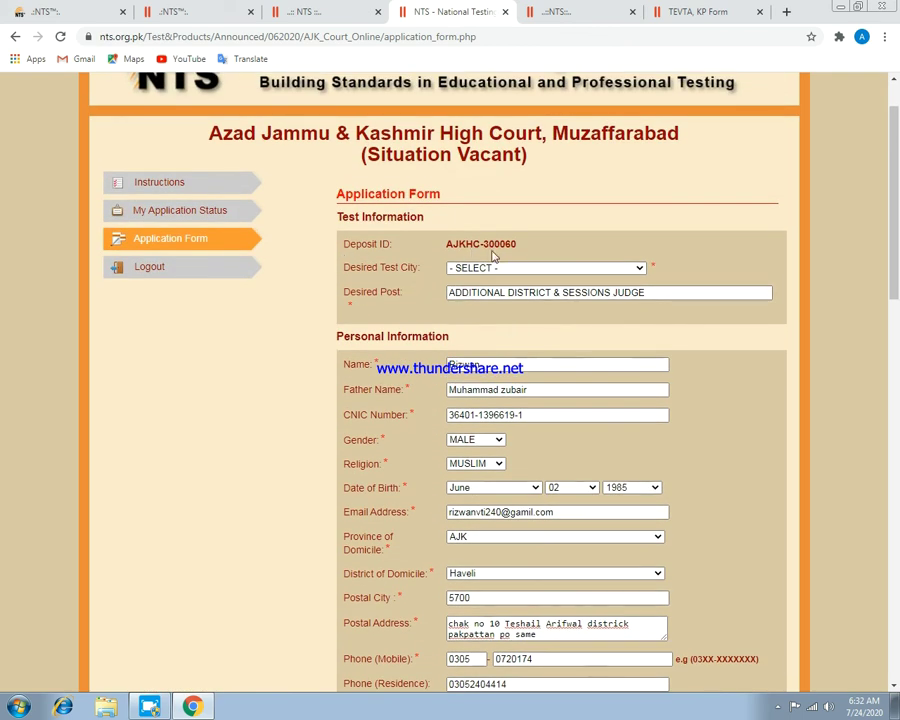
pyautogui.scroll(-6, 490, 262)
pyautogui.scroll(-2, 519, 338)
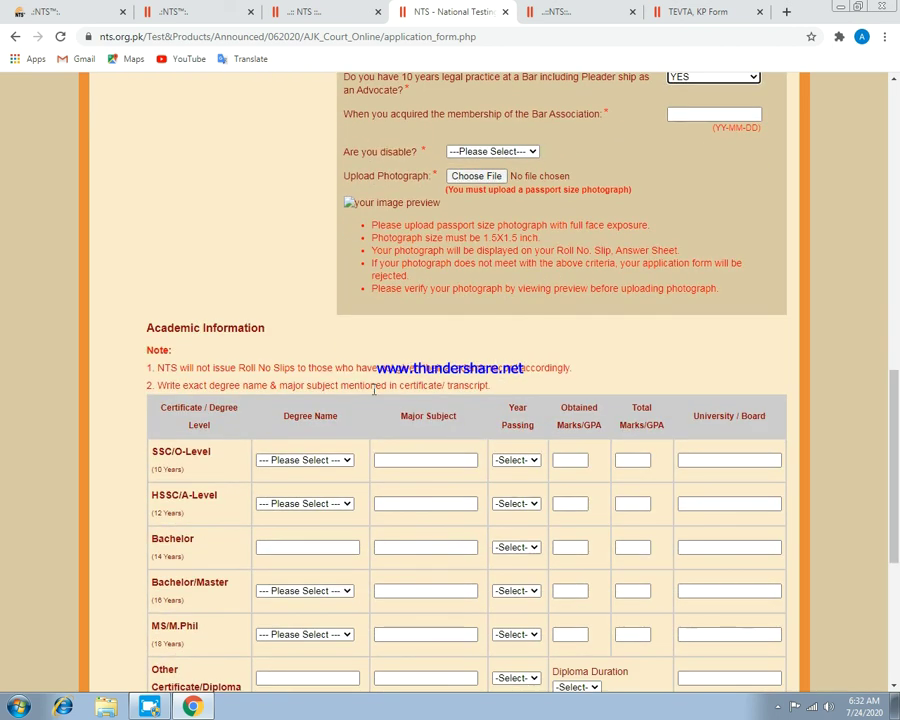
pyautogui.scroll(-2, 345, 430)
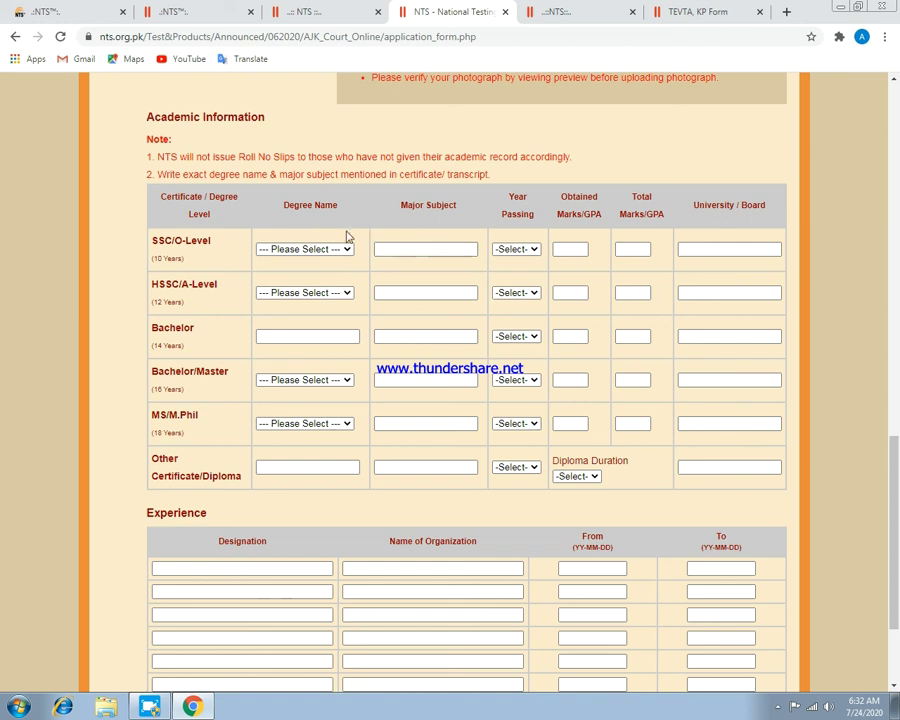
# Set the SSC/O-Level Degree Name to SSC.
pyautogui.click(315, 250)
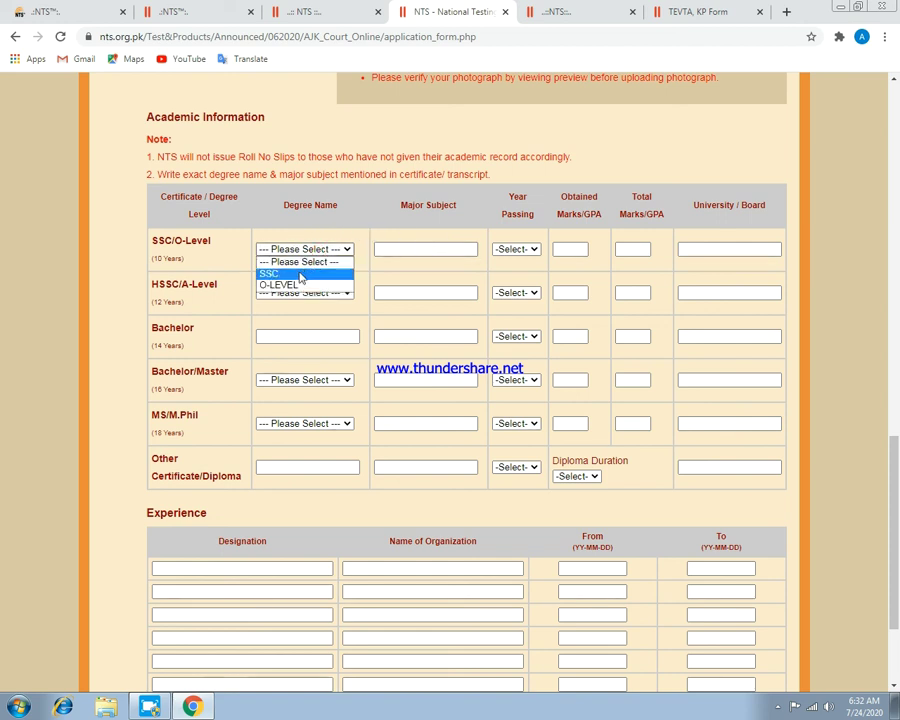
pyautogui.click(300, 275)
pyautogui.click(310, 292)
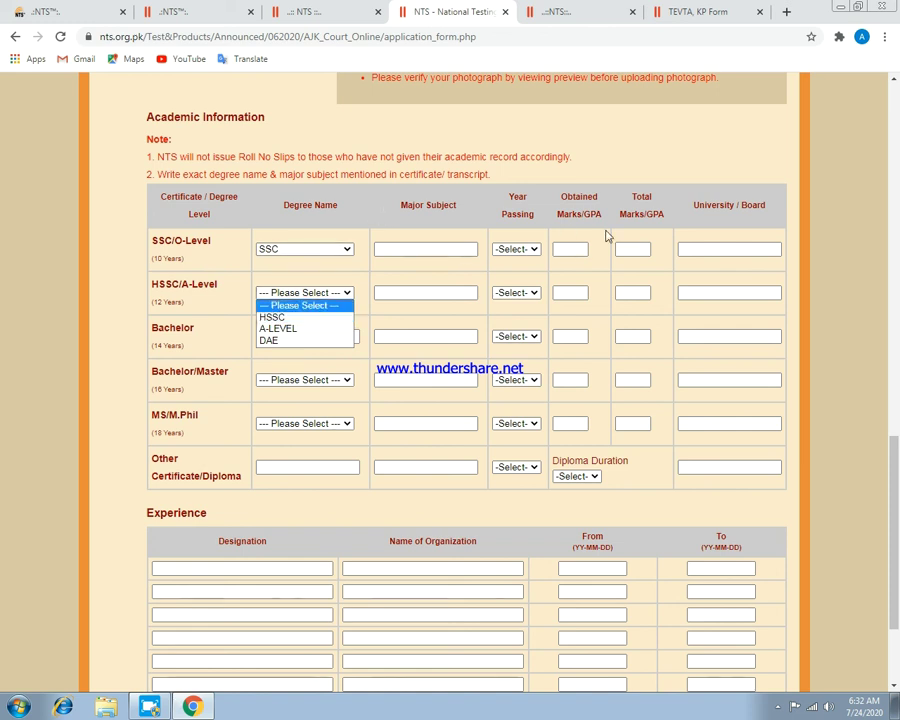
pyautogui.scroll(-2, 404, 344)
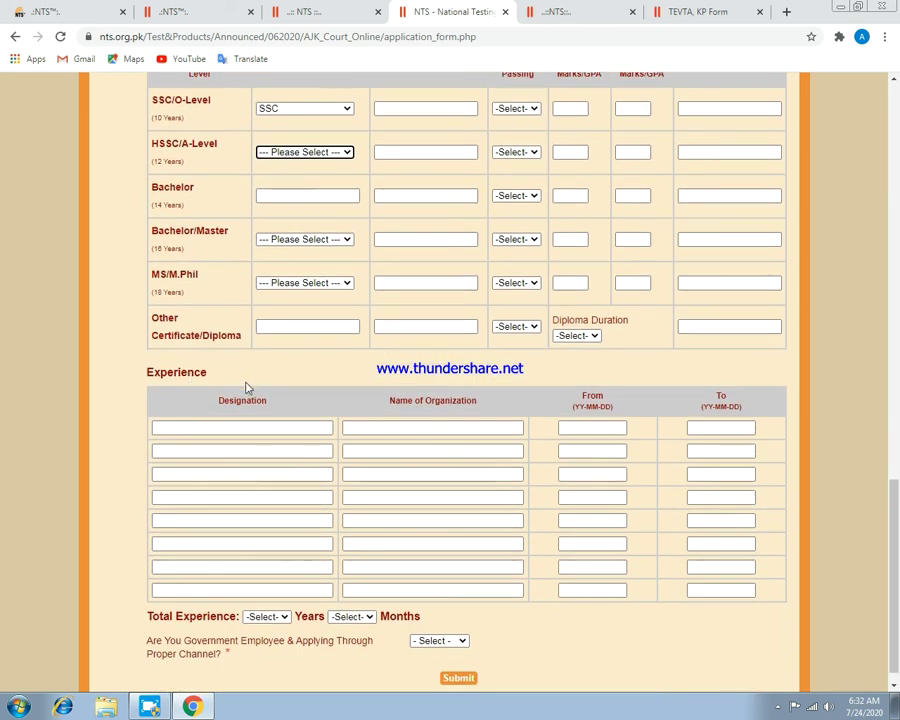
pyautogui.scroll(-1, 270, 378)
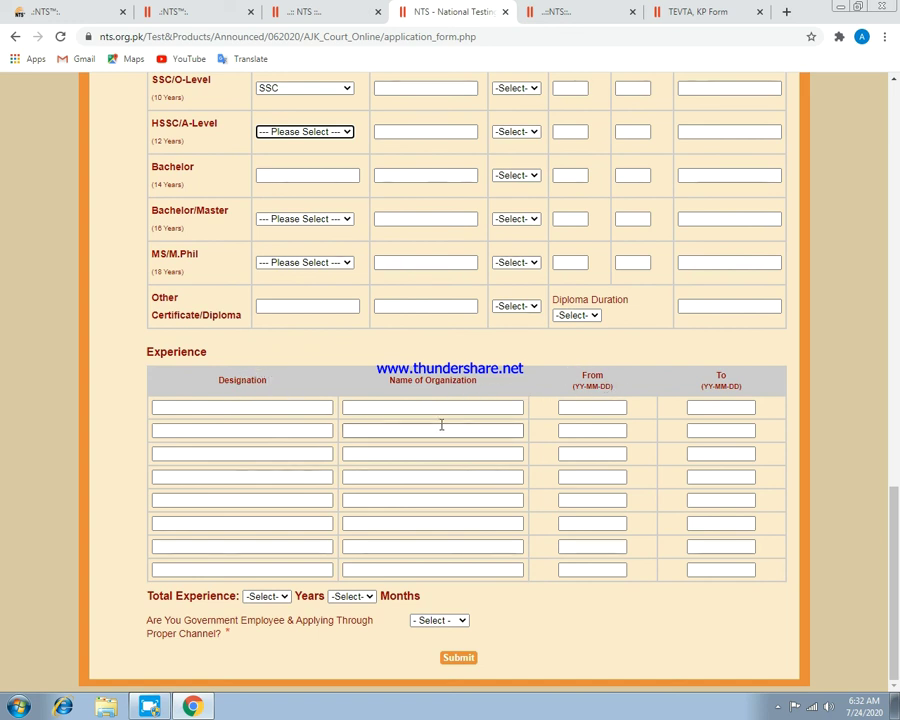
# Leave Total Experience Years unchosen and submit the form, raising the select-photograph alert.
pyautogui.click(272, 596)
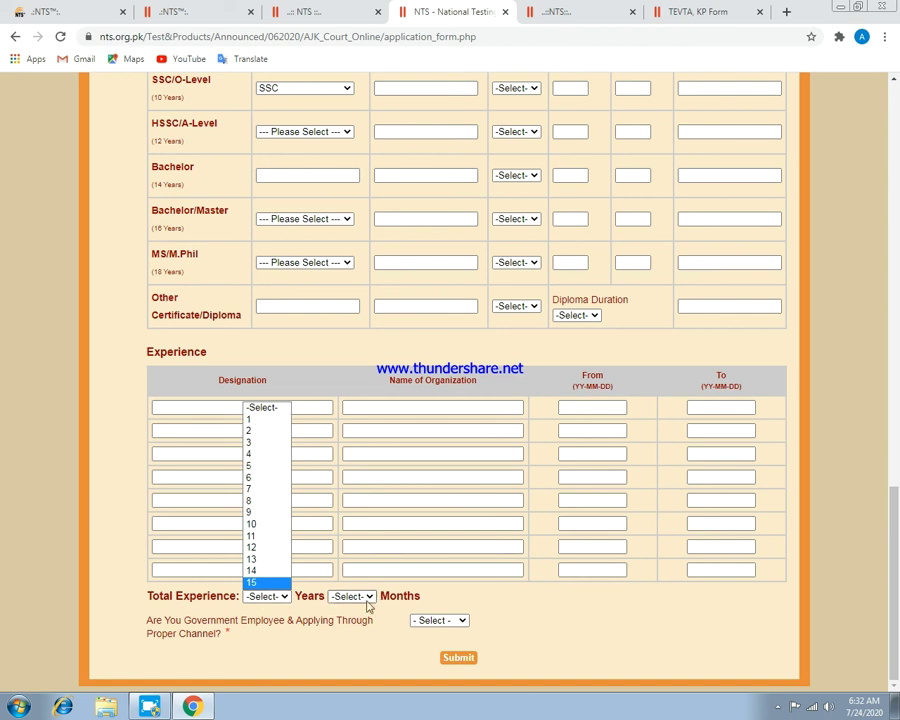
pyautogui.click(450, 620)
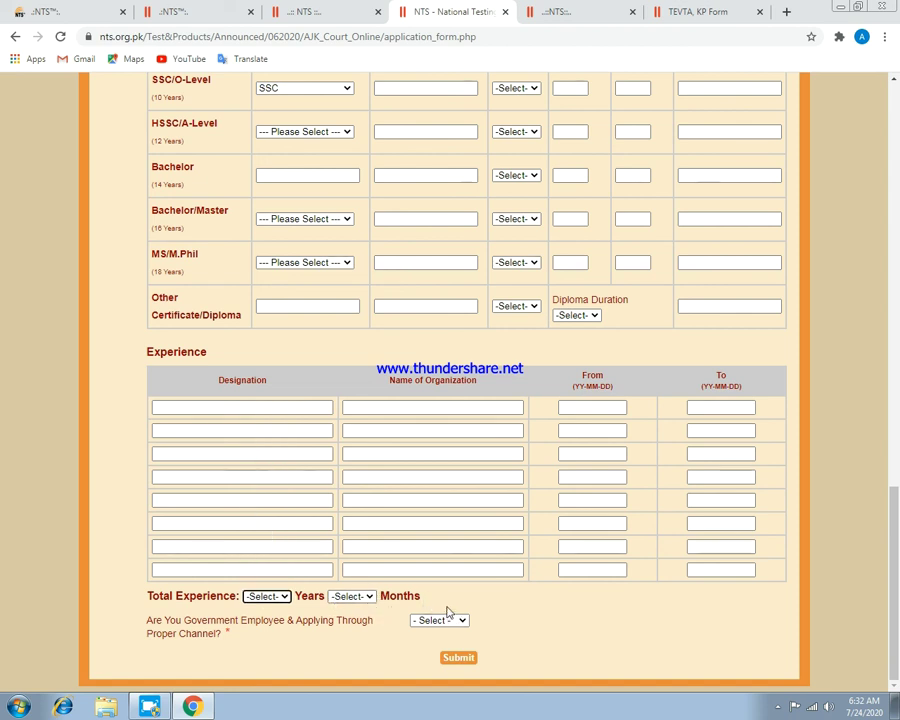
pyautogui.click(457, 659)
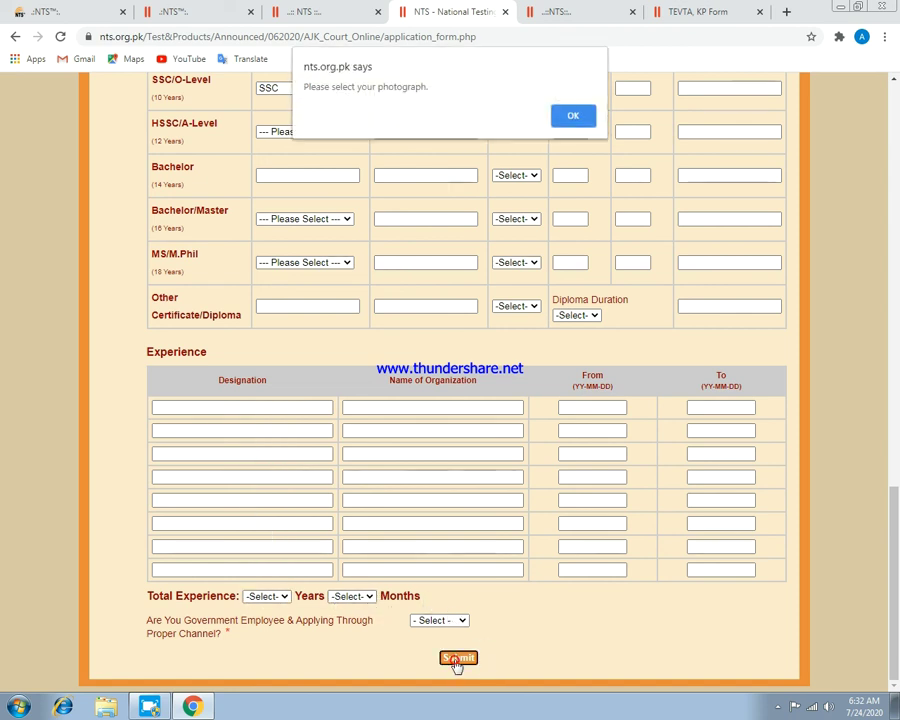
# Dismiss the missing-photograph alert and return to the top of the application form.
pyautogui.click(572, 115)
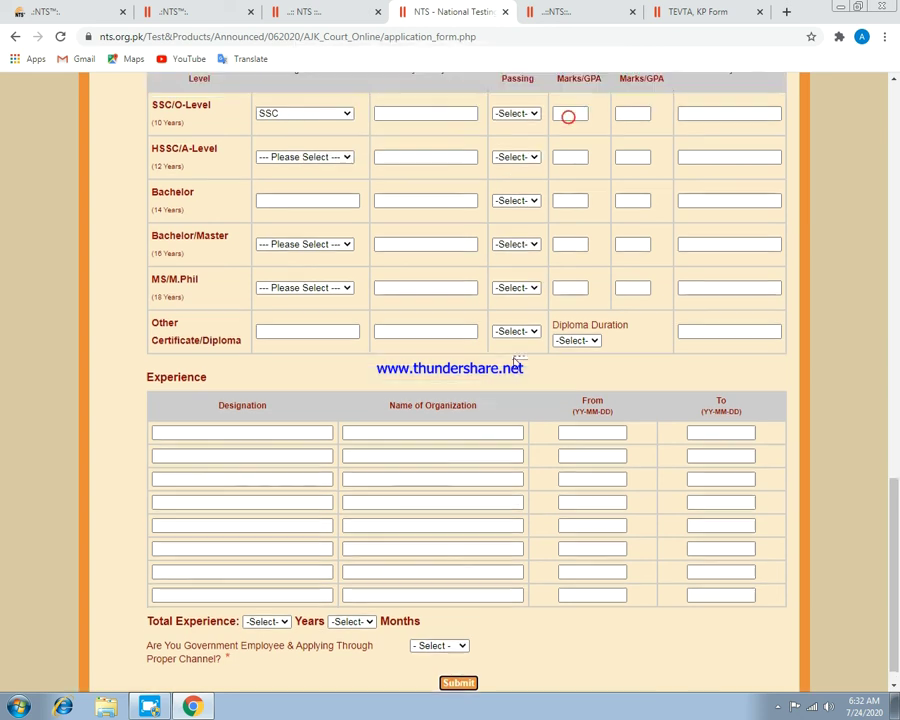
pyautogui.scroll(15, 510, 360)
pyautogui.scroll(3, 511, 357)
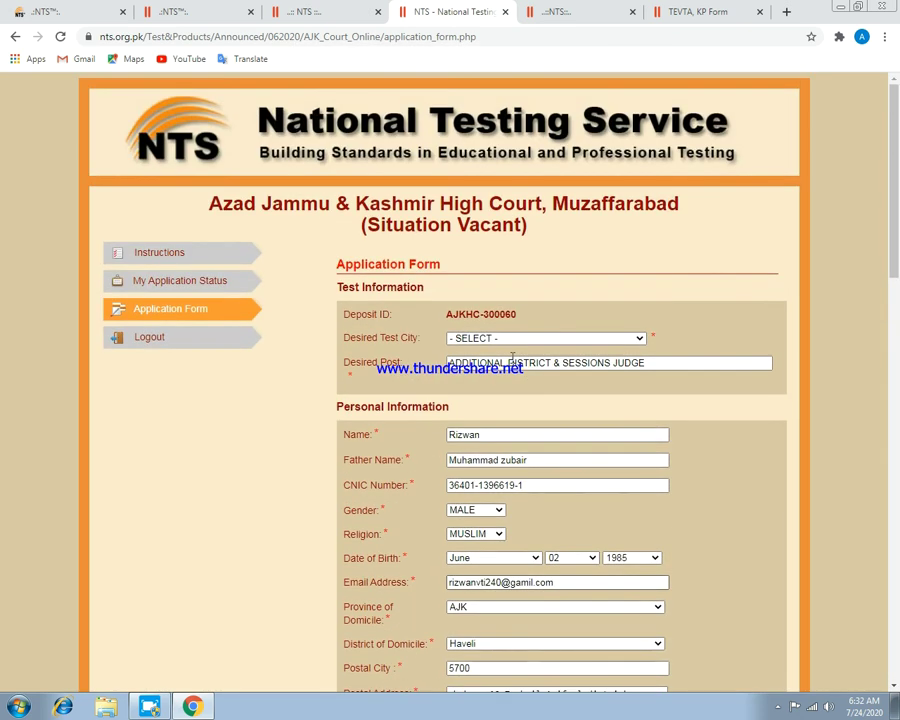
pyautogui.scroll(-20, 512, 357)
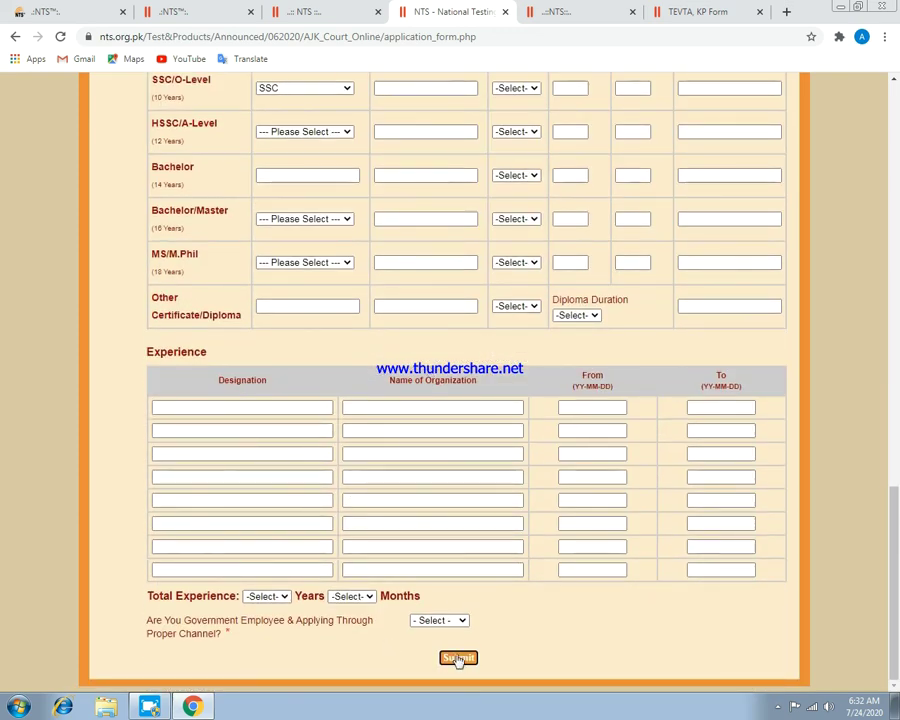
pyautogui.scroll(15, 435, 500)
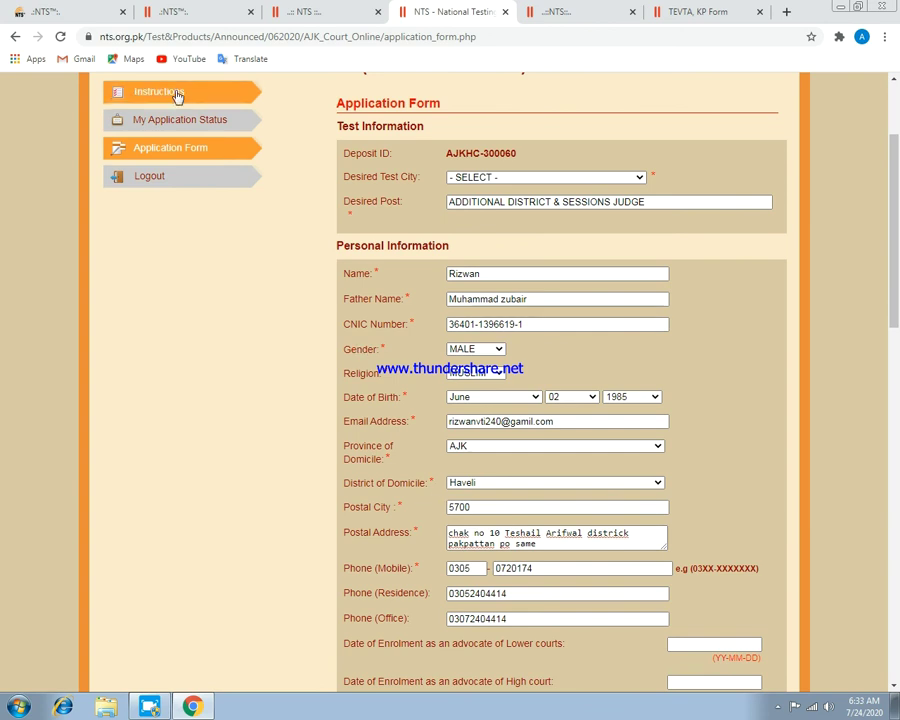
# Switch through the open tabs to the NTS home page.
pyautogui.click(308, 12)
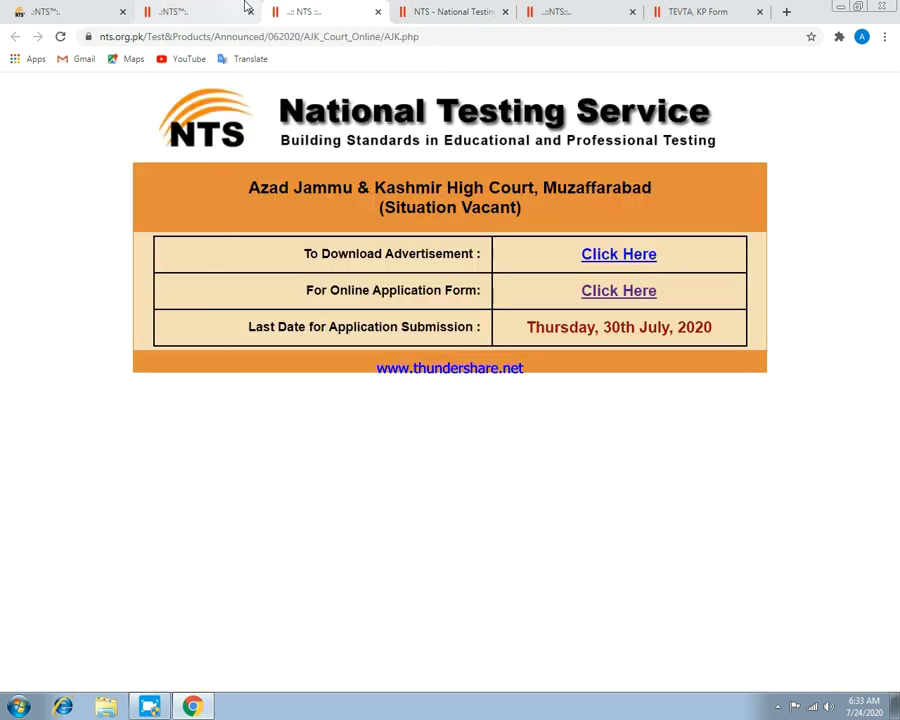
pyautogui.click(224, 8)
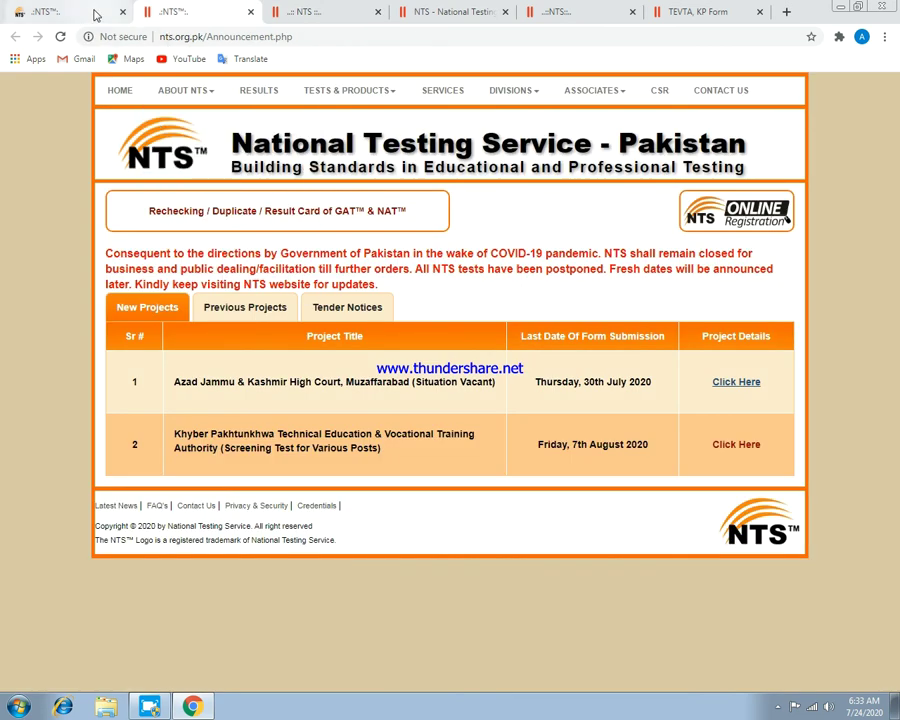
pyautogui.click(90, 12)
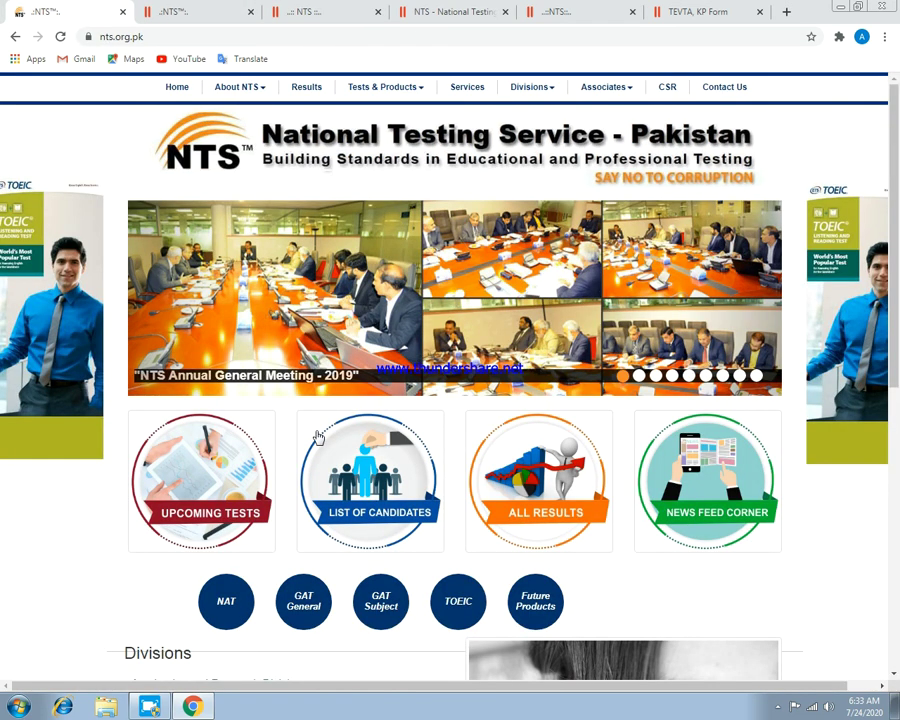
# Open List of Candidates in a new tab, close the announcement popup, and browse the list.
pyautogui.click(362, 512)
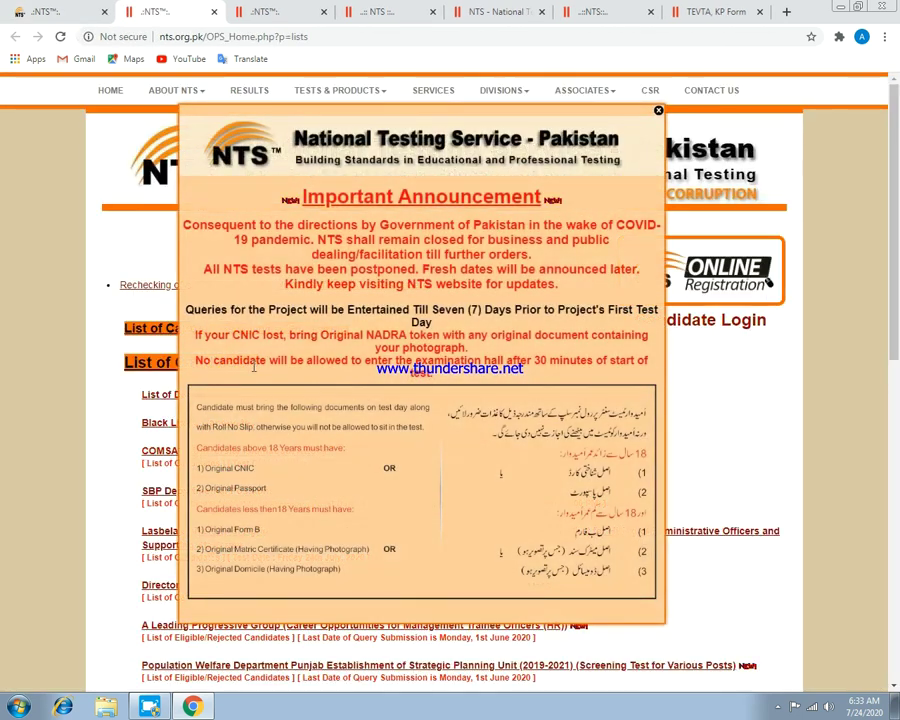
pyautogui.click(658, 112)
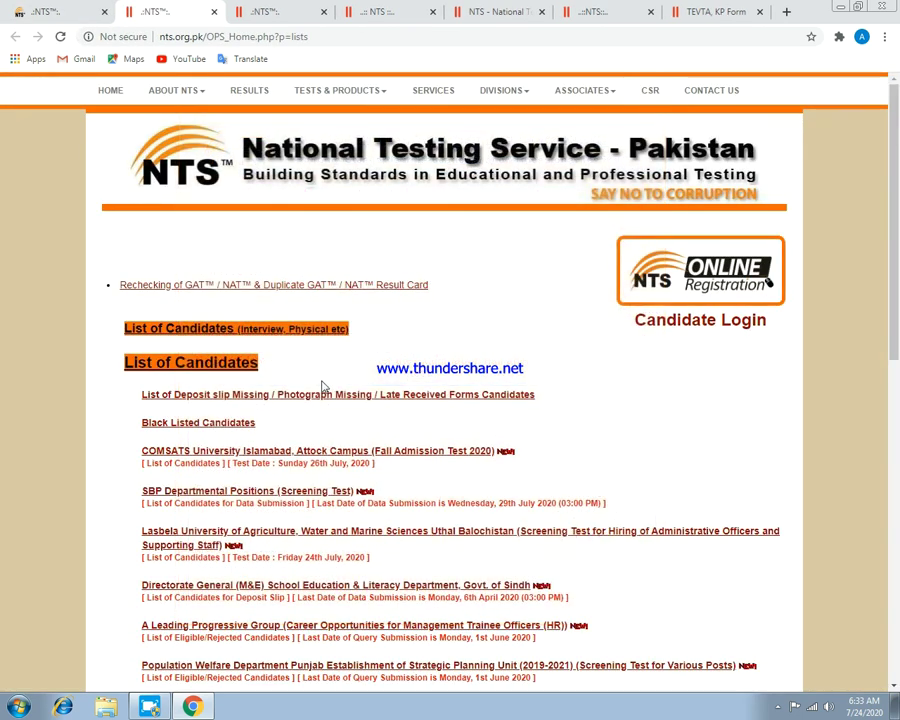
pyautogui.scroll(-1, 244, 374)
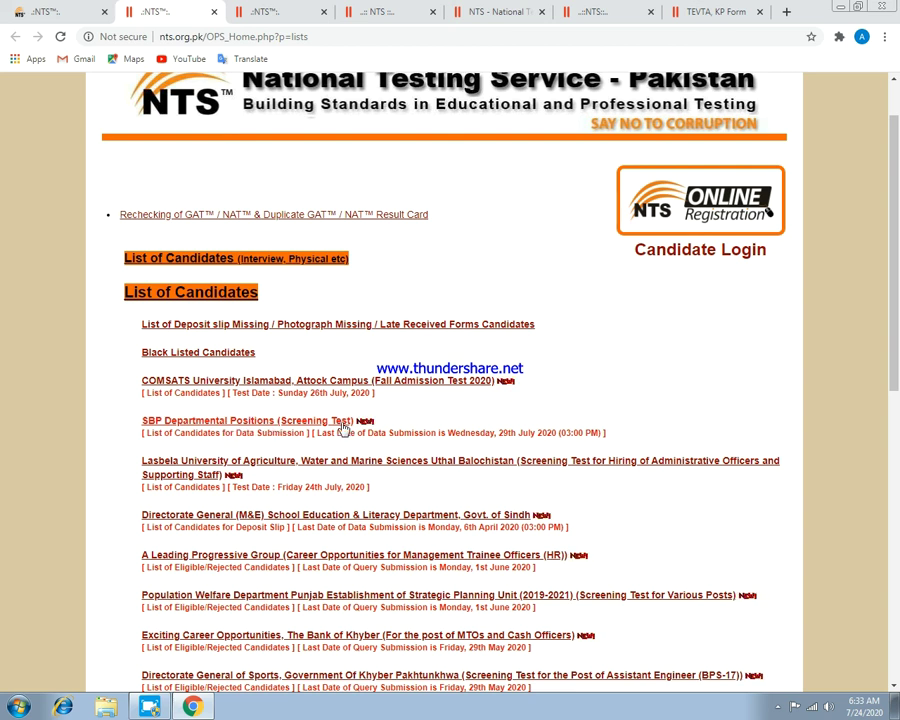
pyautogui.scroll(-1, 345, 428)
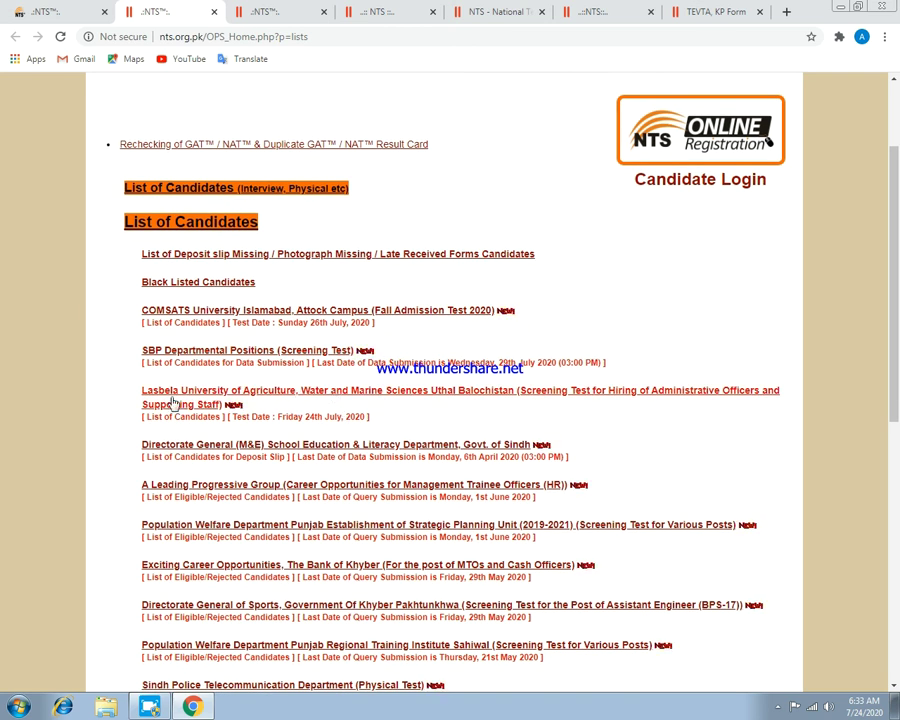
pyautogui.scroll(-1, 260, 414)
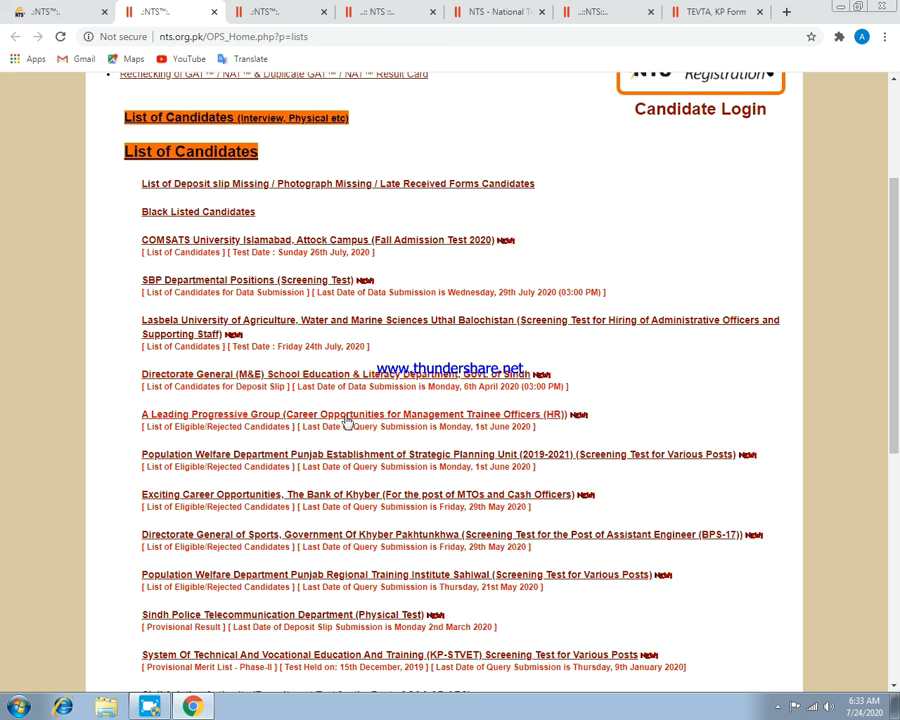
pyautogui.scroll(-1, 467, 341)
pyautogui.scroll(-3, 465, 341)
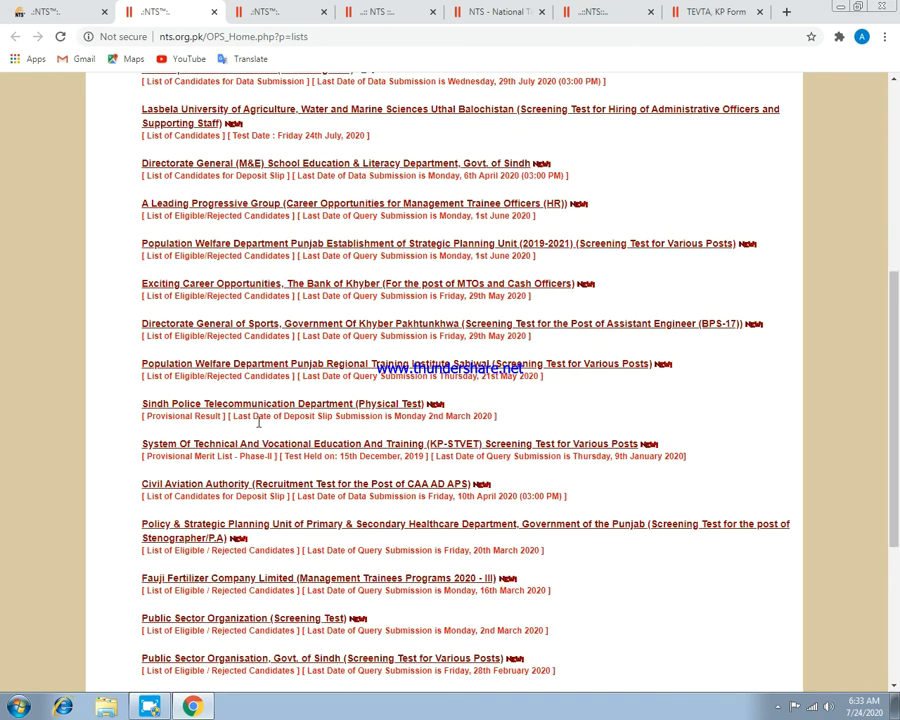
pyautogui.scroll(-2, 243, 491)
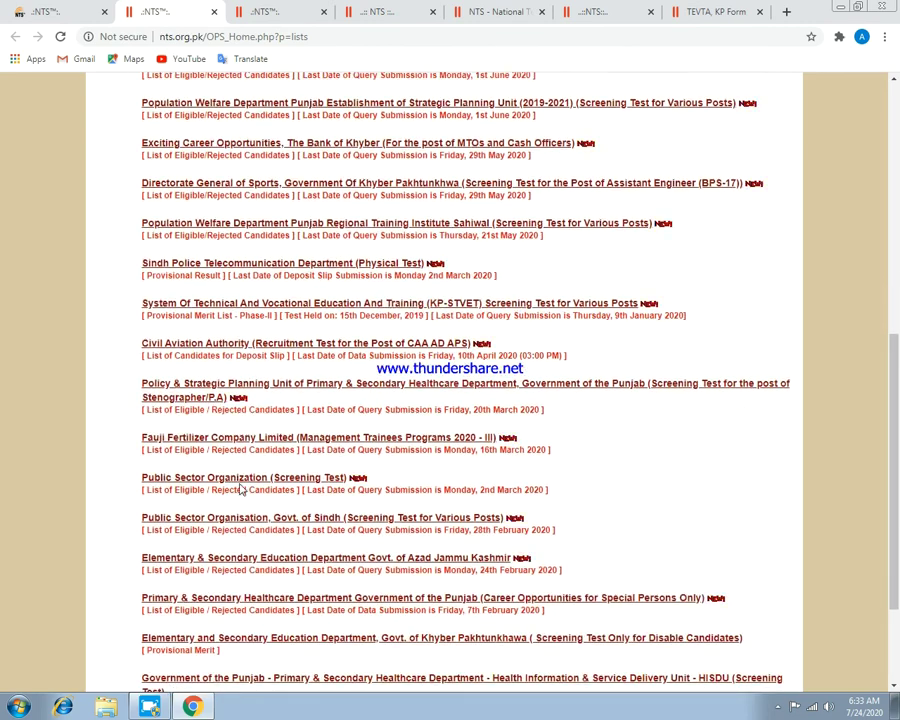
pyautogui.scroll(-3, 327, 449)
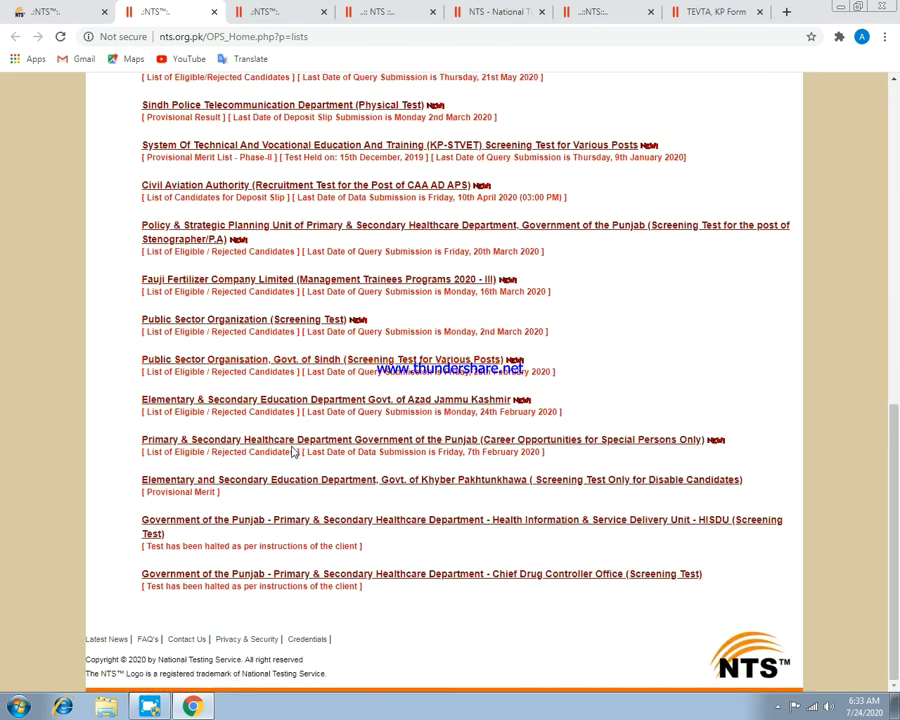
pyautogui.scroll(10, 337, 522)
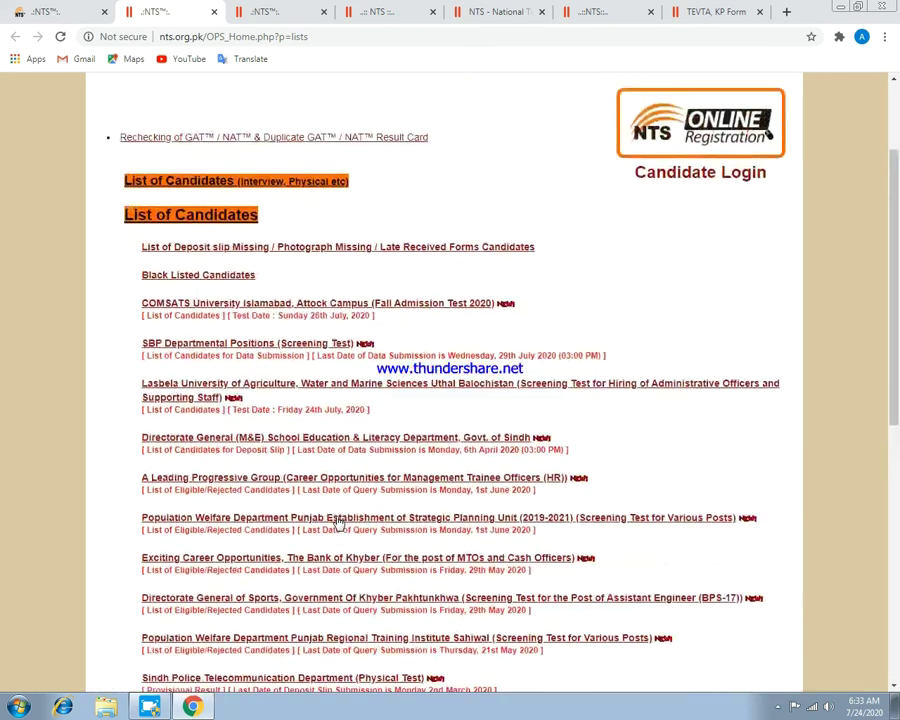
pyautogui.moveTo(492, 105)
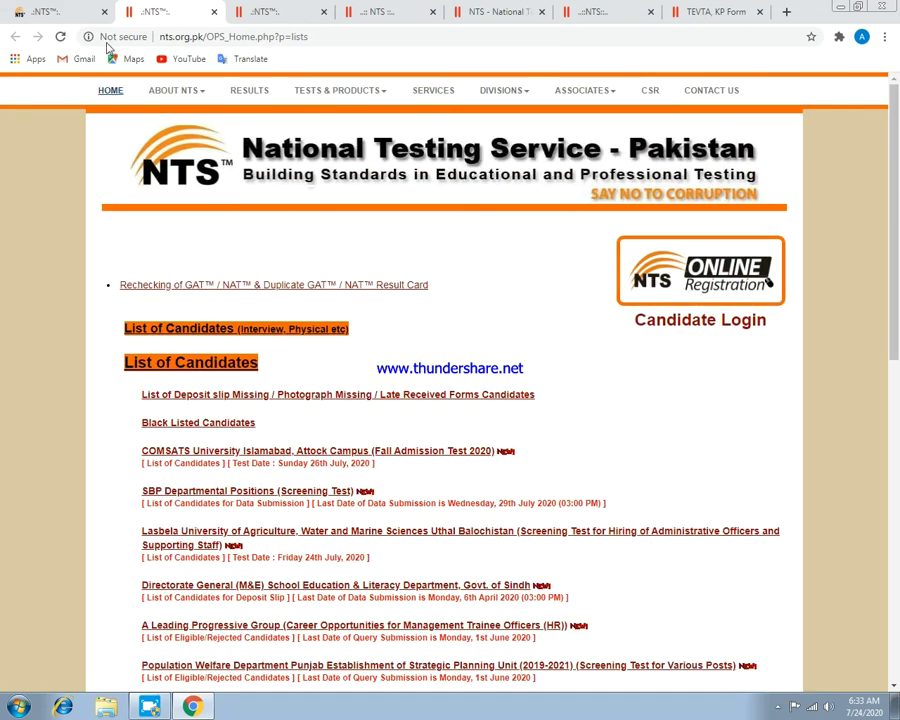
# Go back to the NTS Announcement tab showing the new projects list.
pyautogui.click(285, 11)
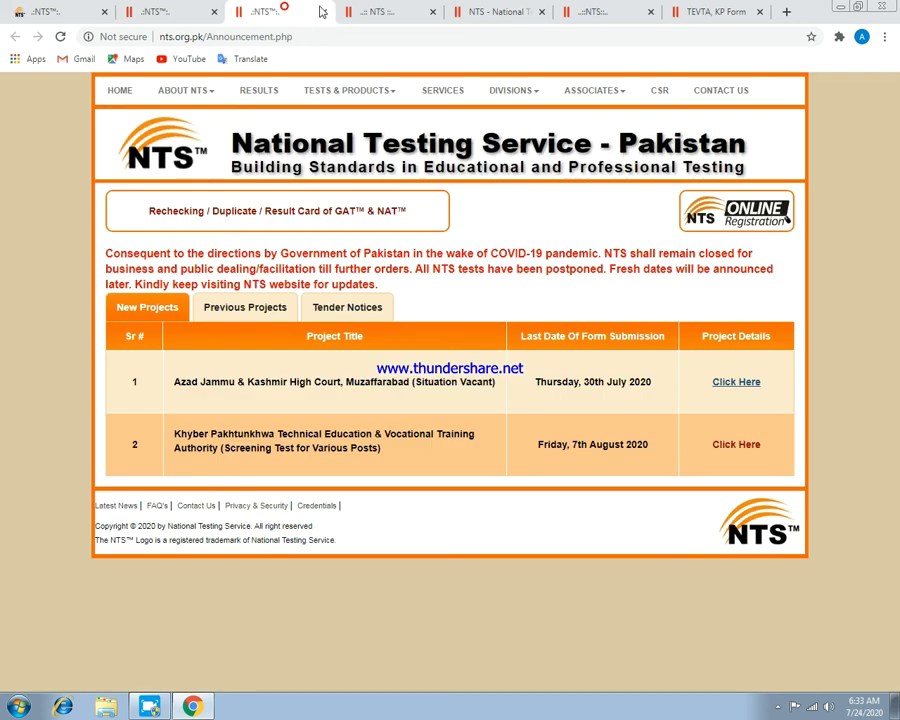
pyautogui.click(372, 11)
pyautogui.click(268, 12)
pyautogui.moveTo(313, 90)
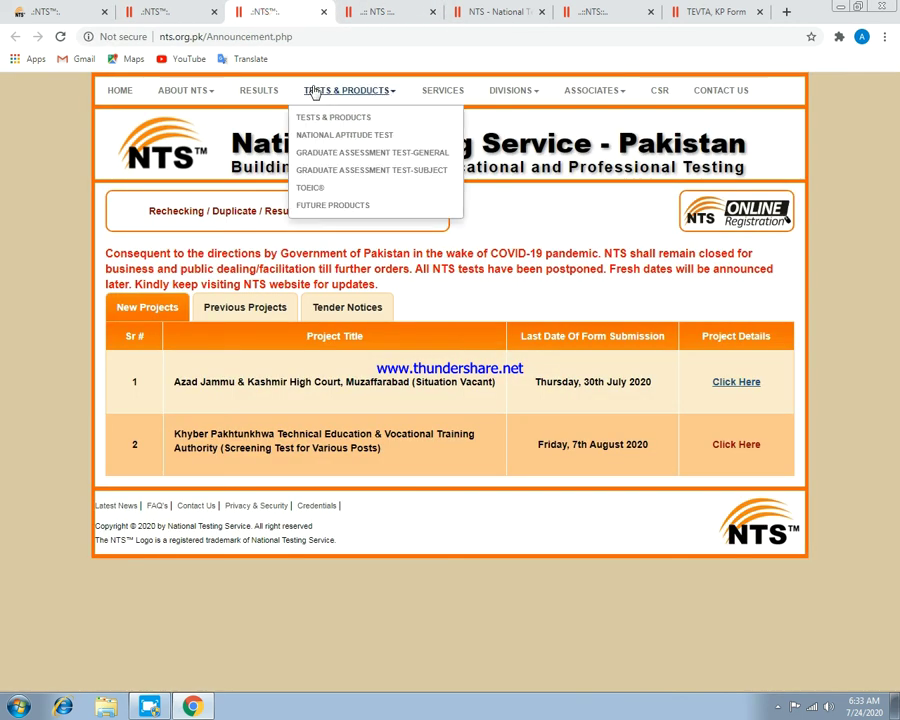